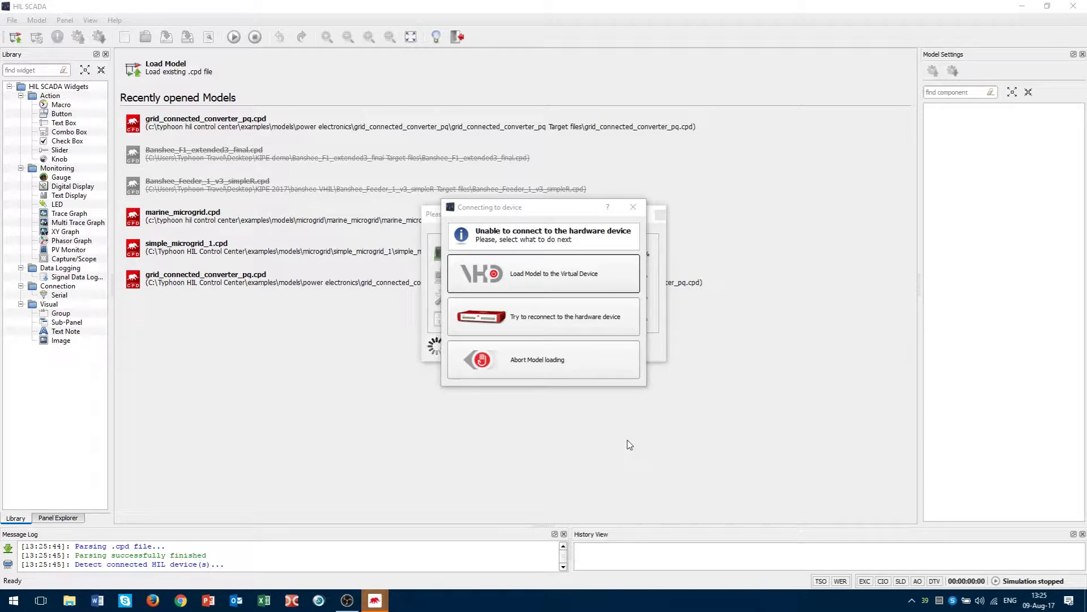
Load the boost_closed_loop model onto the virtual HIL device instead of the unreachable hardware.
{"action": "left_click_drag", "start_coordinate": [551, 208], "coordinate": [549, 200]}
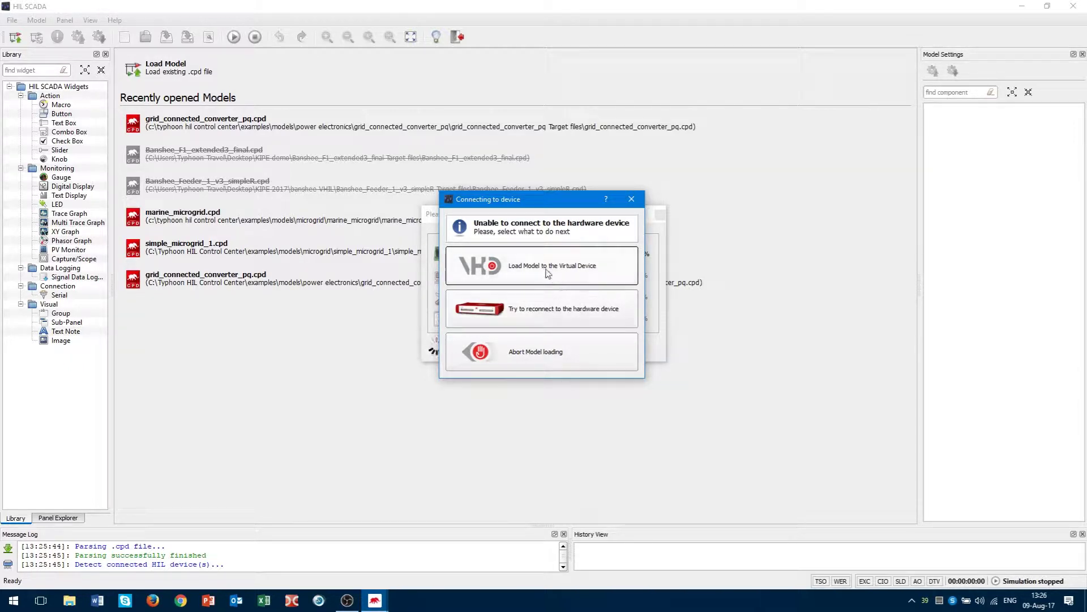
{"action": "left_click", "coordinate": [522, 266]}
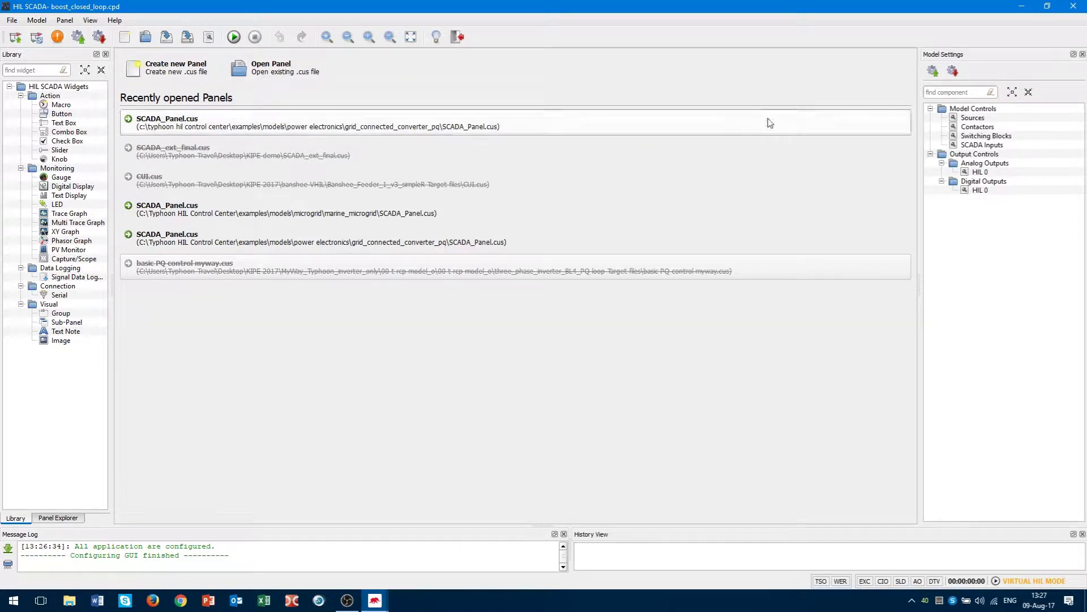
Once loading finishes, select Sources under Model Controls in Model Settings.
{"action": "left_click", "coordinate": [1000, 118]}
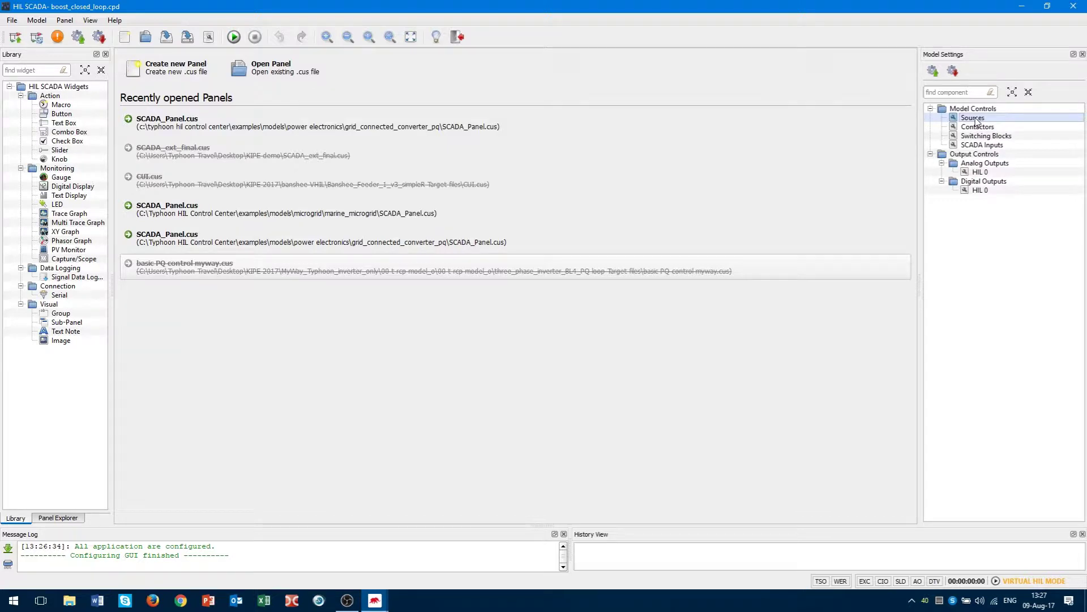
In the Sources settings, try Vin as sine and arbitrary waveforms, keeping a 50.0 frequency.
{"action": "double_click", "coordinate": [975, 118]}
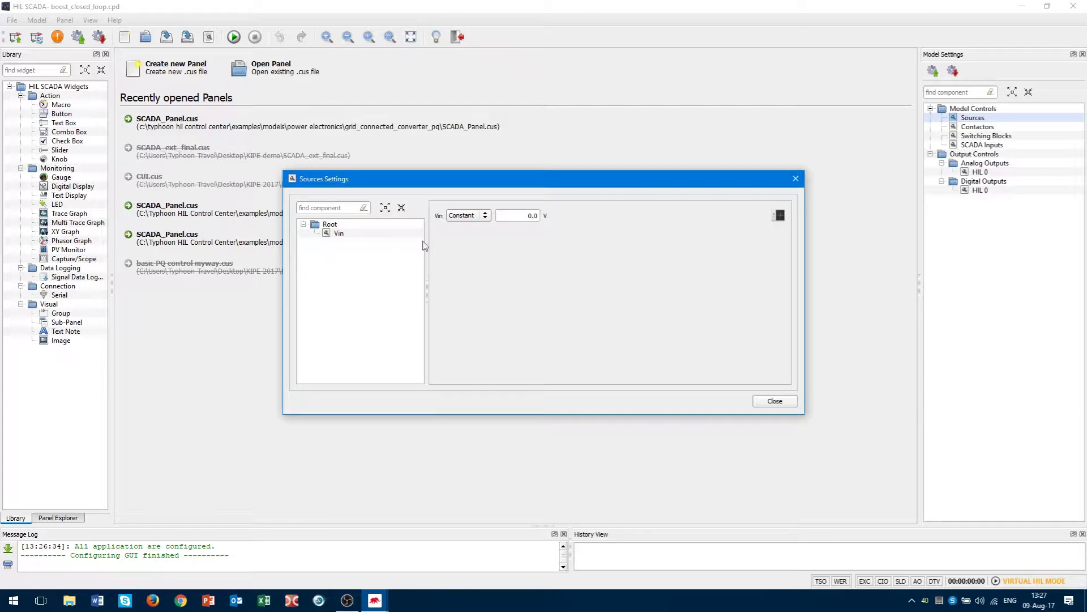
{"action": "mouse_move", "coordinate": [467, 231]}
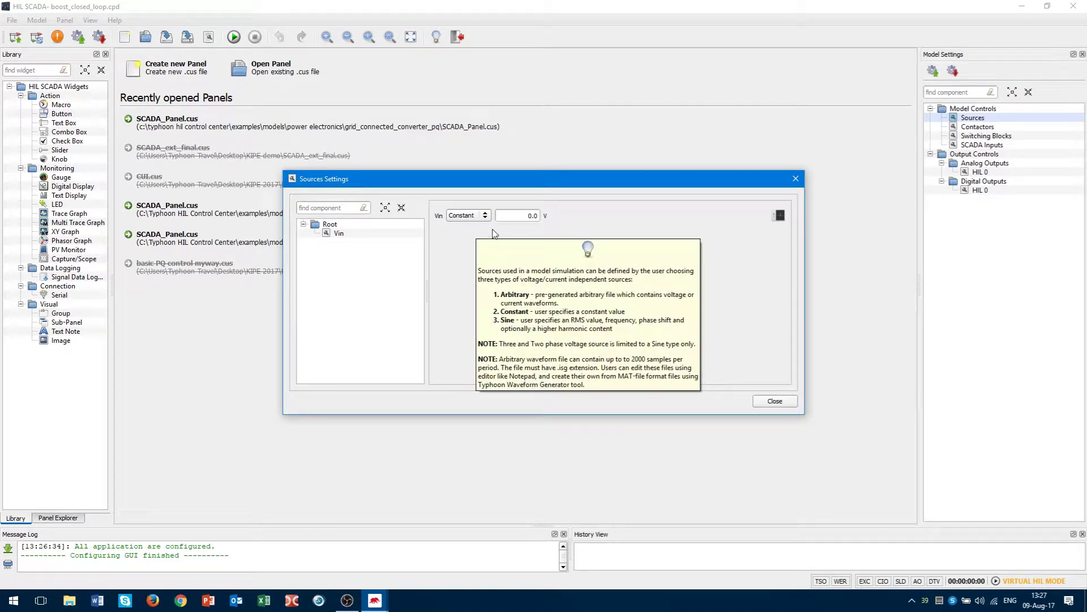
{"action": "left_click", "coordinate": [483, 216]}
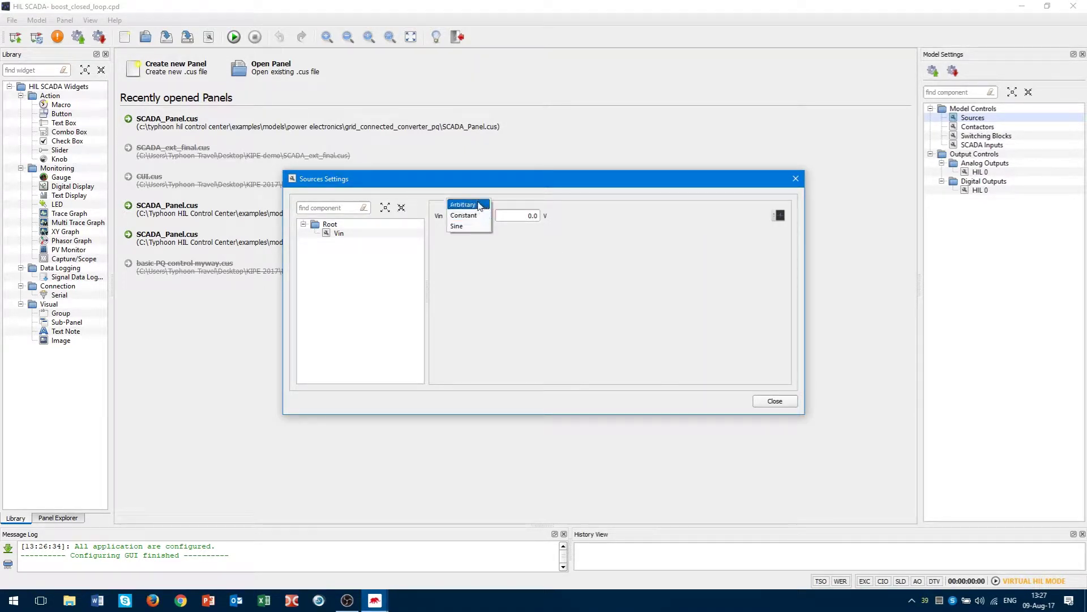
{"action": "left_click", "coordinate": [479, 228]}
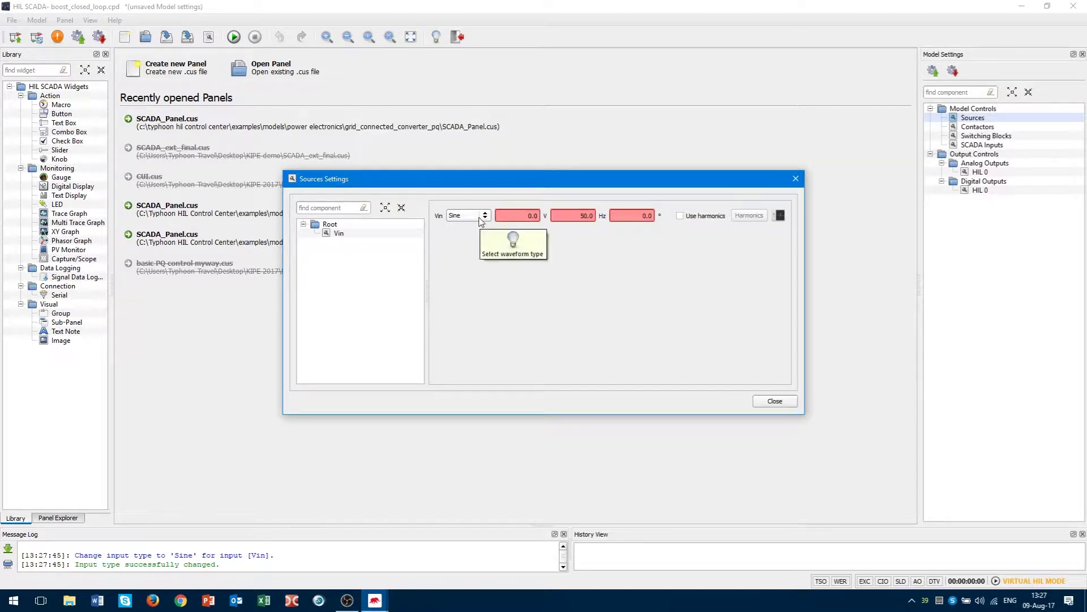
{"action": "left_click", "coordinate": [480, 217]}
{"action": "left_click", "coordinate": [472, 194]}
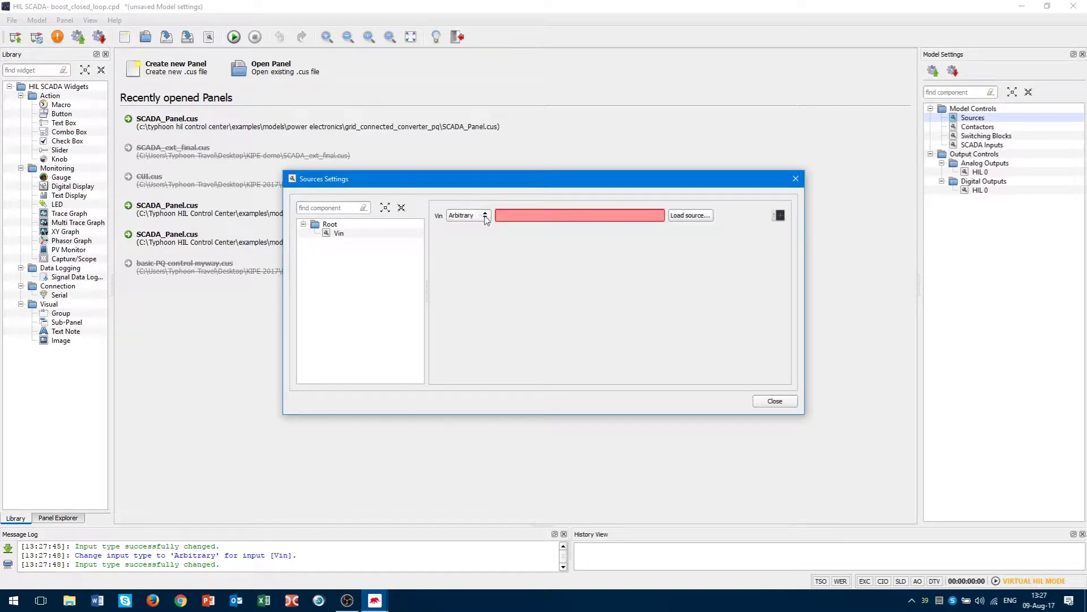
{"action": "left_click", "coordinate": [679, 218]}
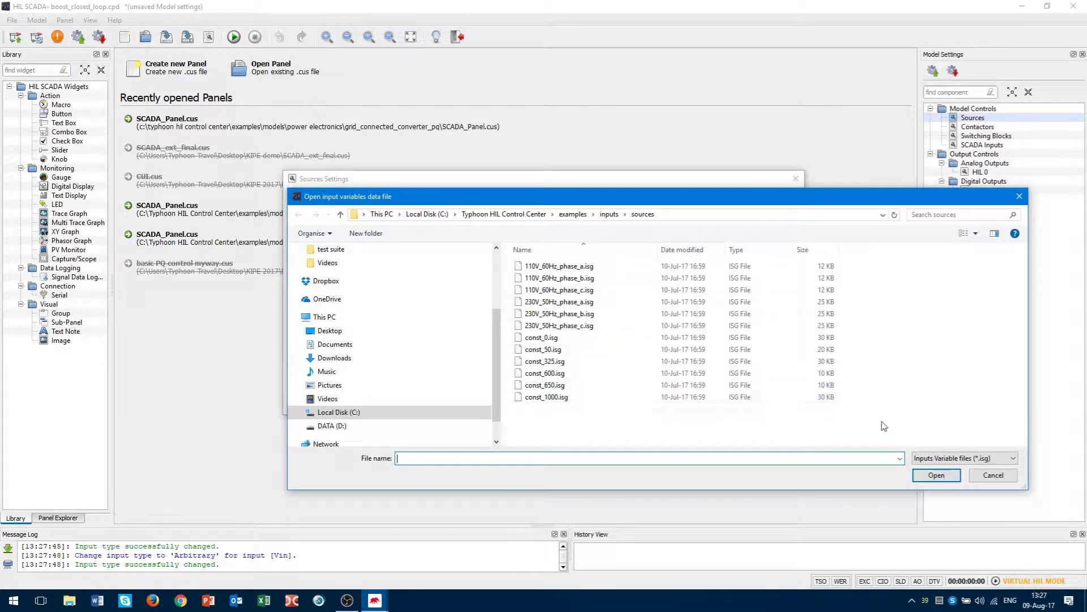
{"action": "left_click", "coordinate": [994, 476]}
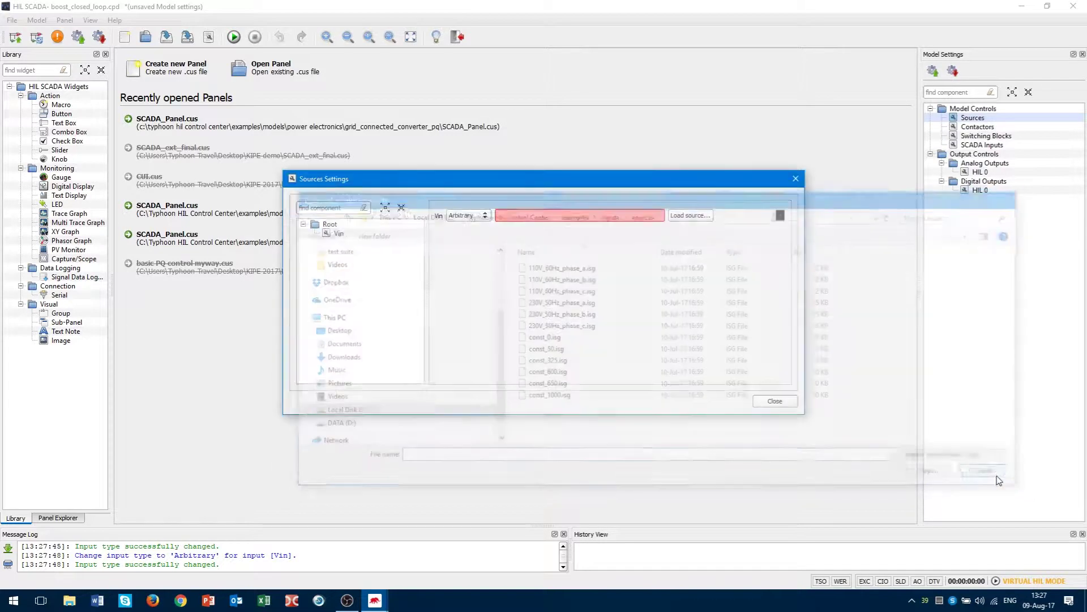
{"action": "left_click", "coordinate": [476, 215]}
{"action": "left_click", "coordinate": [466, 236]}
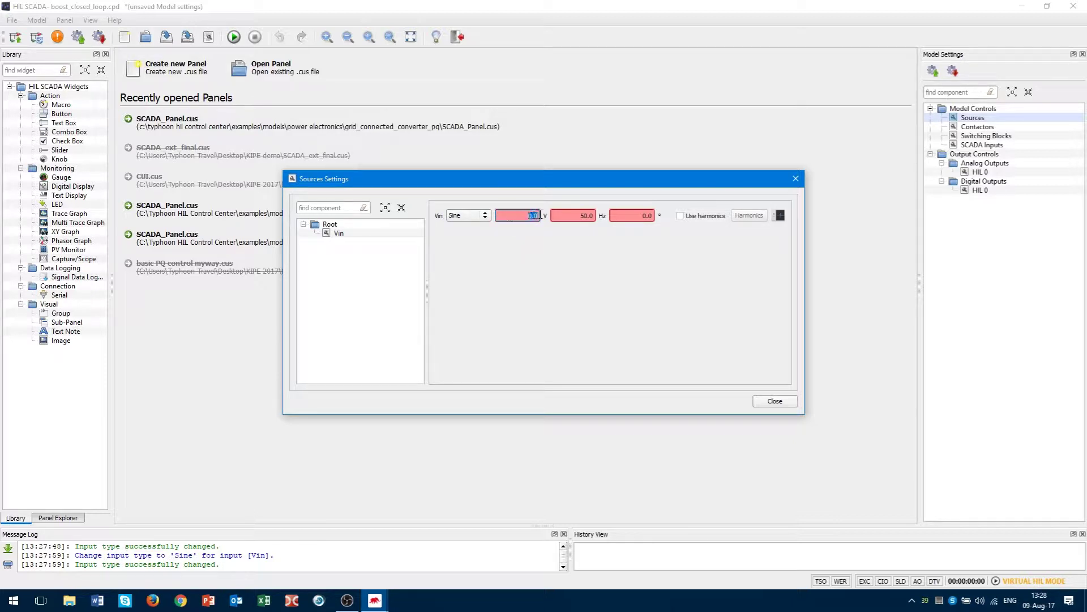
{"action": "left_click", "coordinate": [581, 215]}
{"action": "left_click_drag", "start_coordinate": [581, 215], "coordinate": [663, 217]}
{"action": "type", "text": "50.0"}
Make Vin a constant 35 V source and close the sources settings.
{"action": "left_click", "coordinate": [481, 218]}
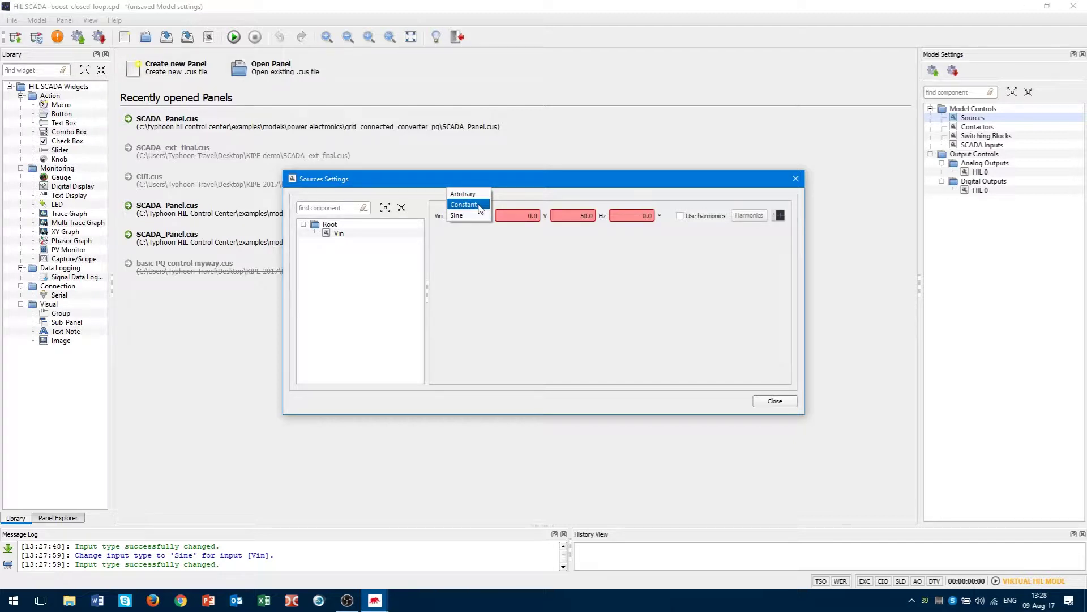
{"action": "left_click", "coordinate": [480, 207]}
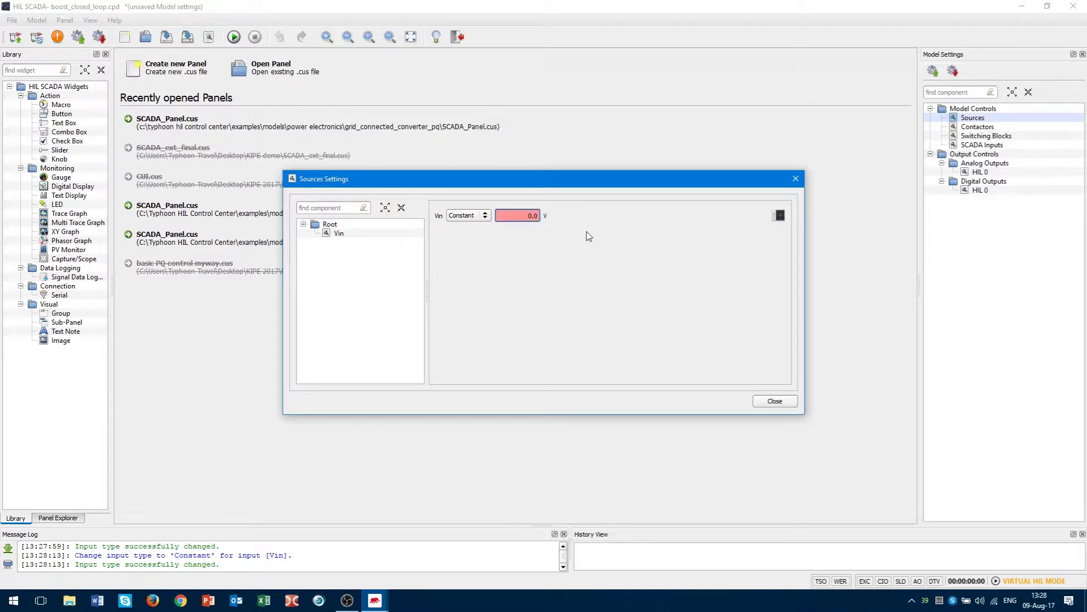
{"action": "mouse_move", "coordinate": [587, 233]}
{"action": "type", "text": "35"}
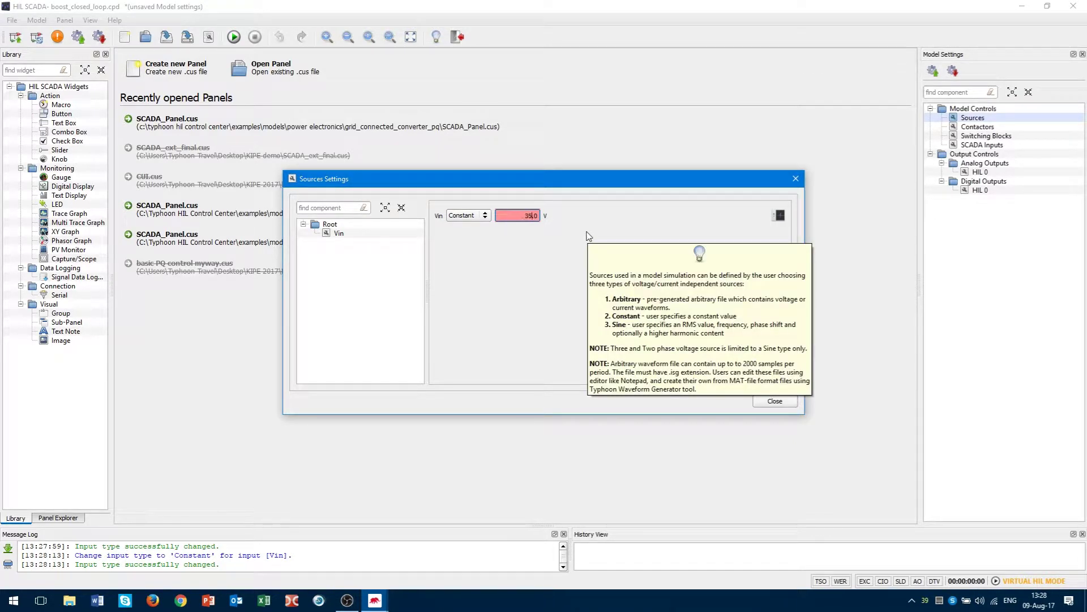
{"action": "key", "text": "Return"}
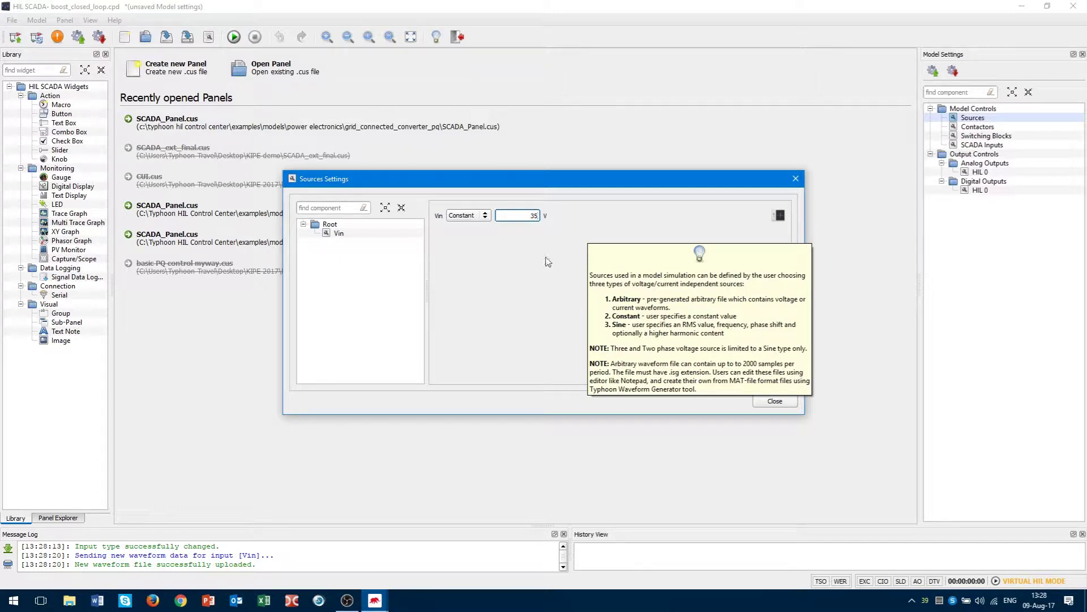
{"action": "left_click_drag", "start_coordinate": [538, 182], "coordinate": [531, 142]}
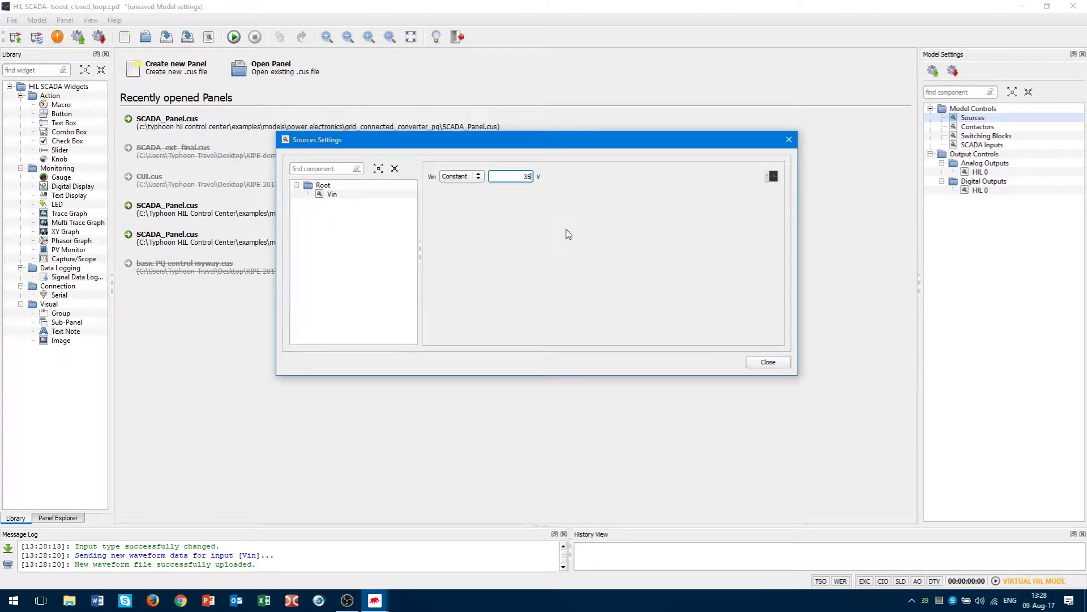
{"action": "left_click", "coordinate": [767, 362]}
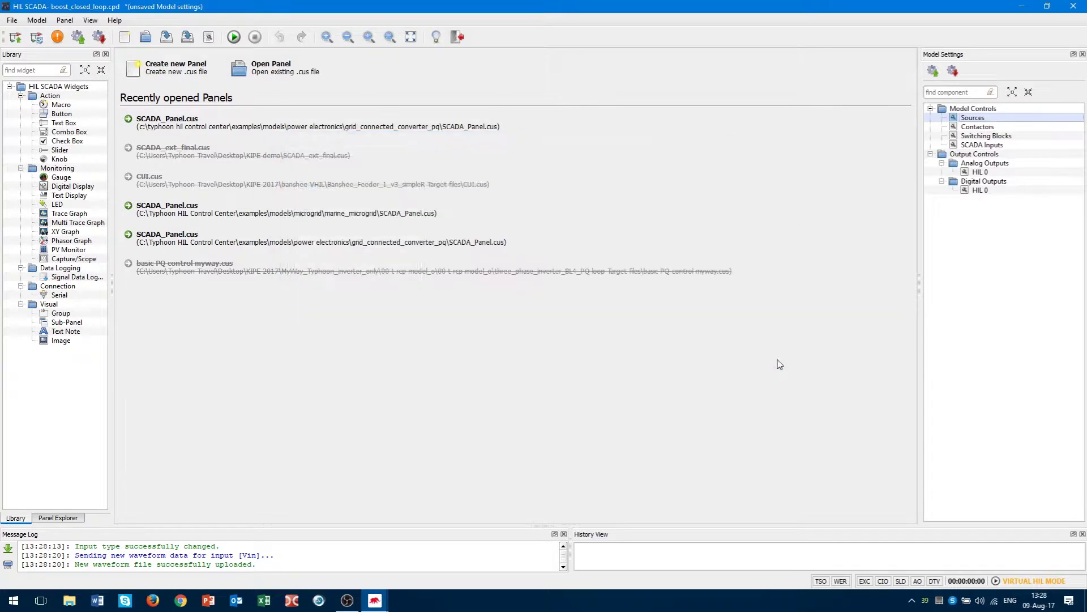
{"action": "double_click", "coordinate": [983, 128]}
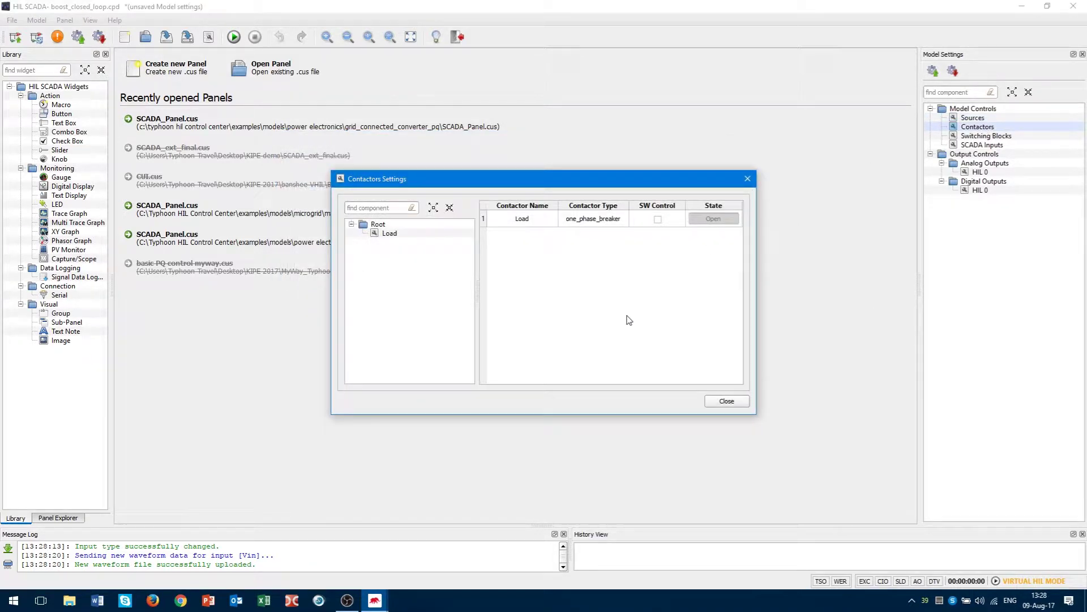
{"action": "left_click", "coordinate": [514, 223]}
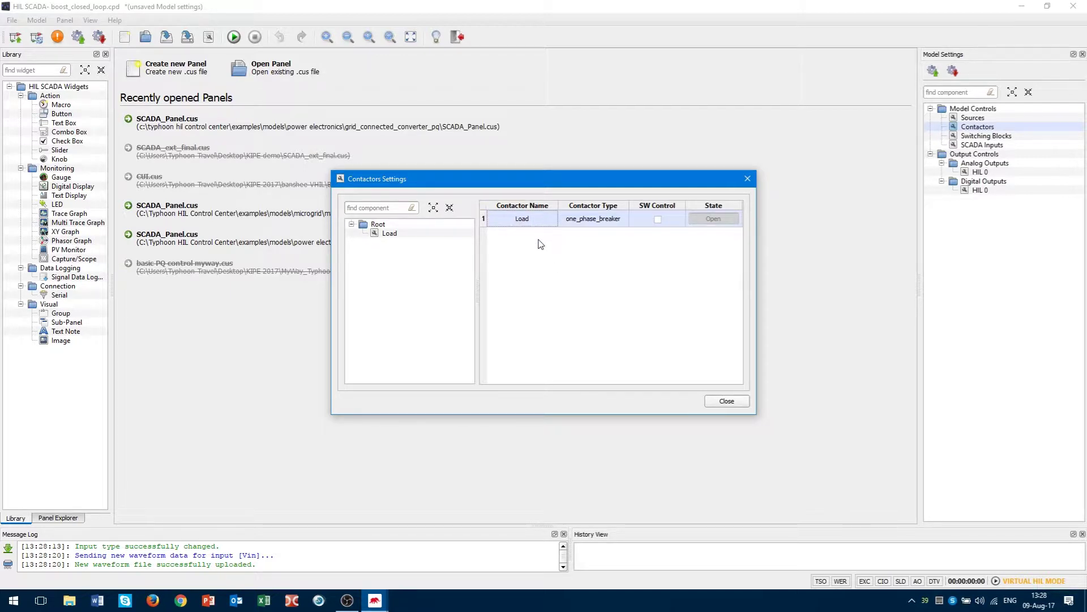
{"action": "mouse_move", "coordinate": [538, 244]}
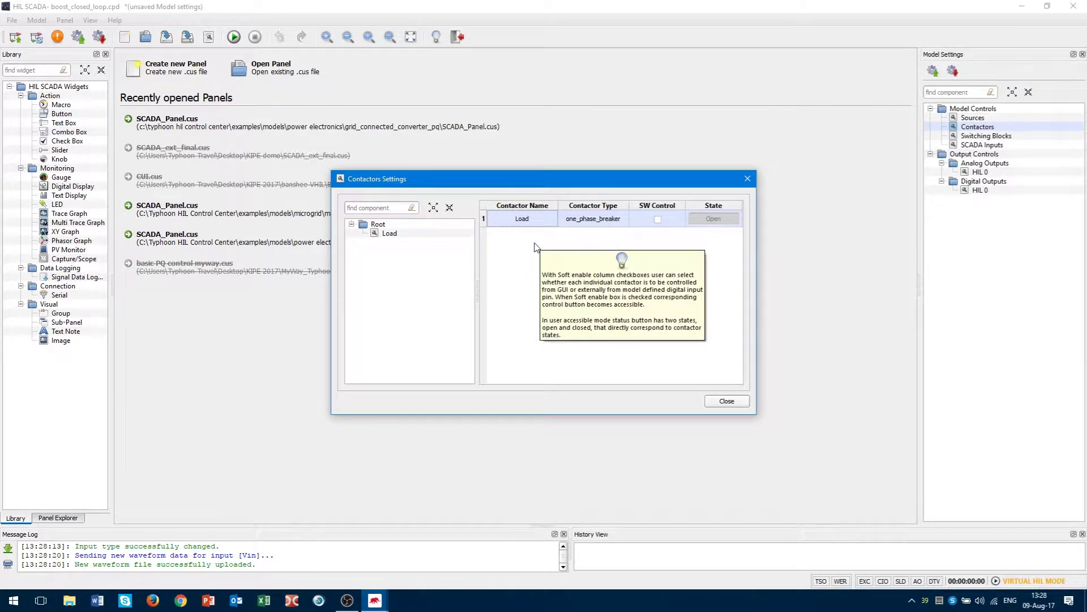
{"action": "left_click", "coordinate": [658, 220]}
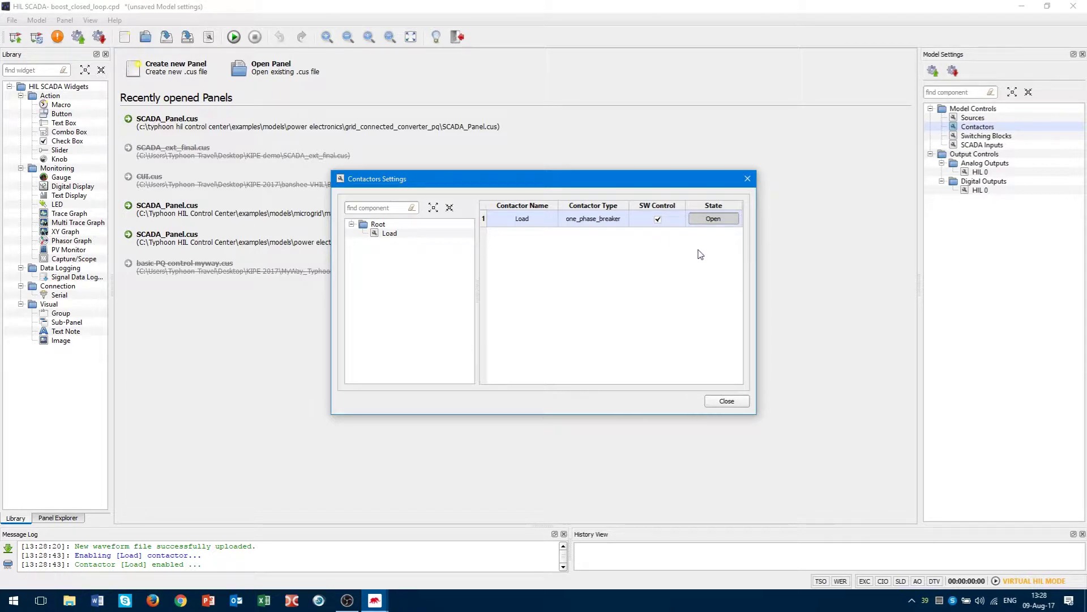
{"action": "left_click", "coordinate": [723, 220]}
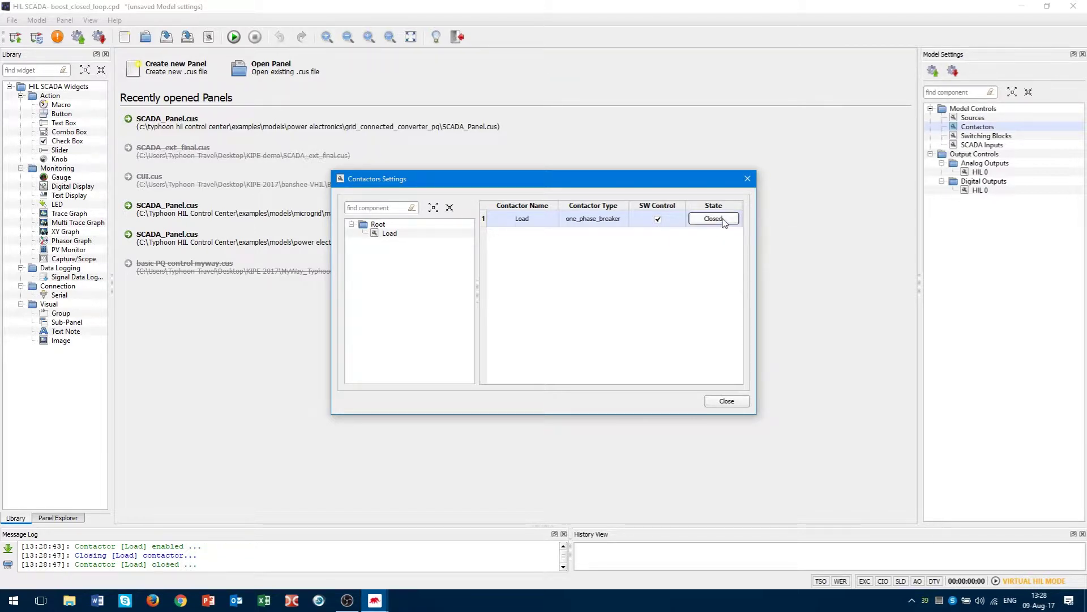
{"action": "left_click", "coordinate": [723, 220]}
{"action": "left_click", "coordinate": [658, 220]}
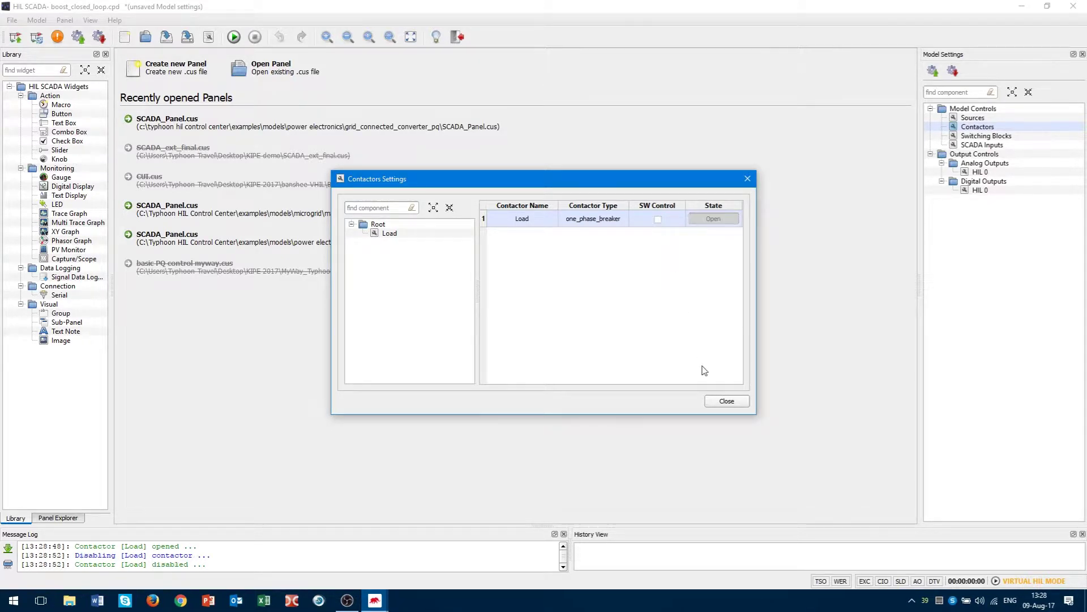
{"action": "left_click", "coordinate": [729, 402]}
{"action": "double_click", "coordinate": [990, 136]}
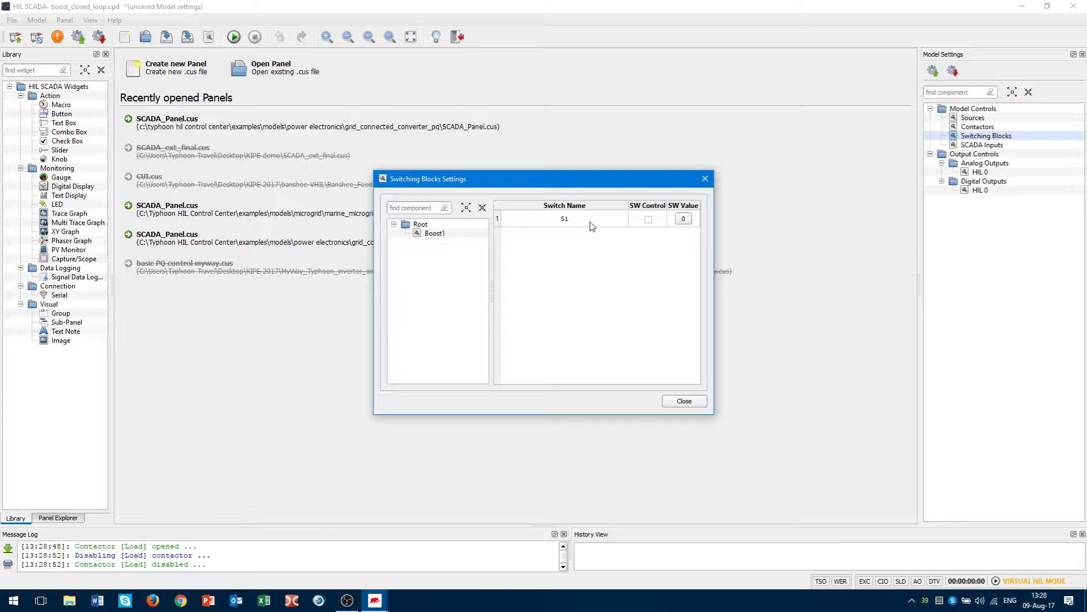
{"action": "left_click", "coordinate": [649, 220]}
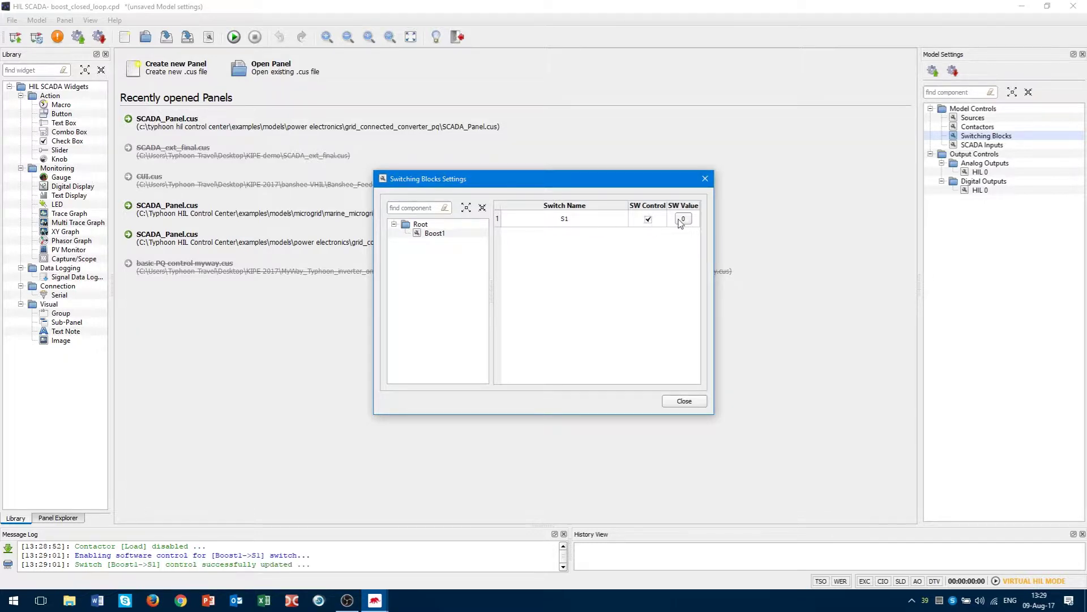
{"action": "left_click", "coordinate": [649, 220]}
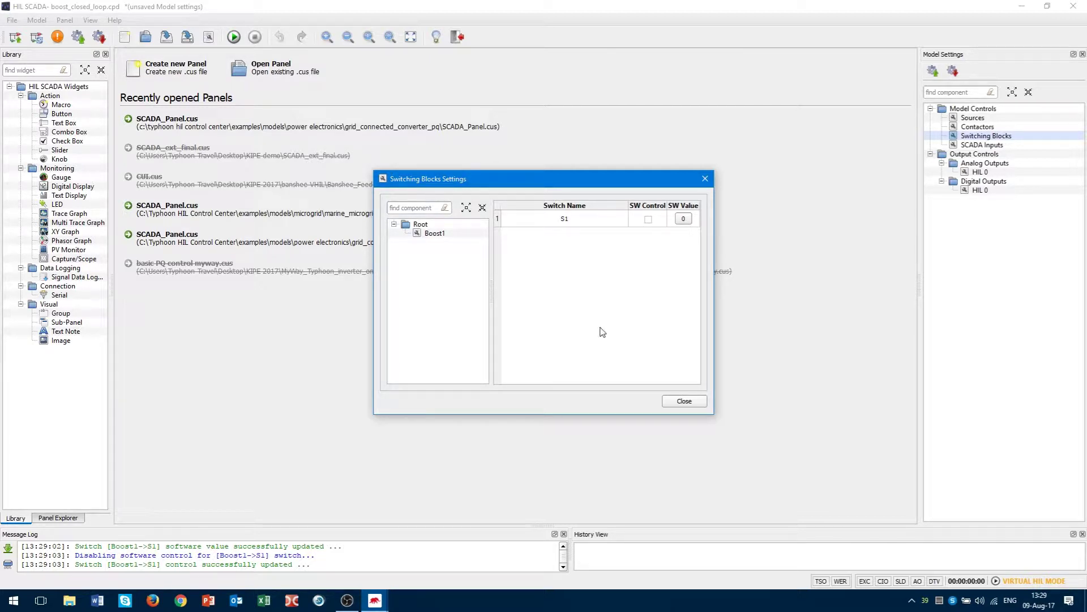
{"action": "left_click", "coordinate": [684, 401]}
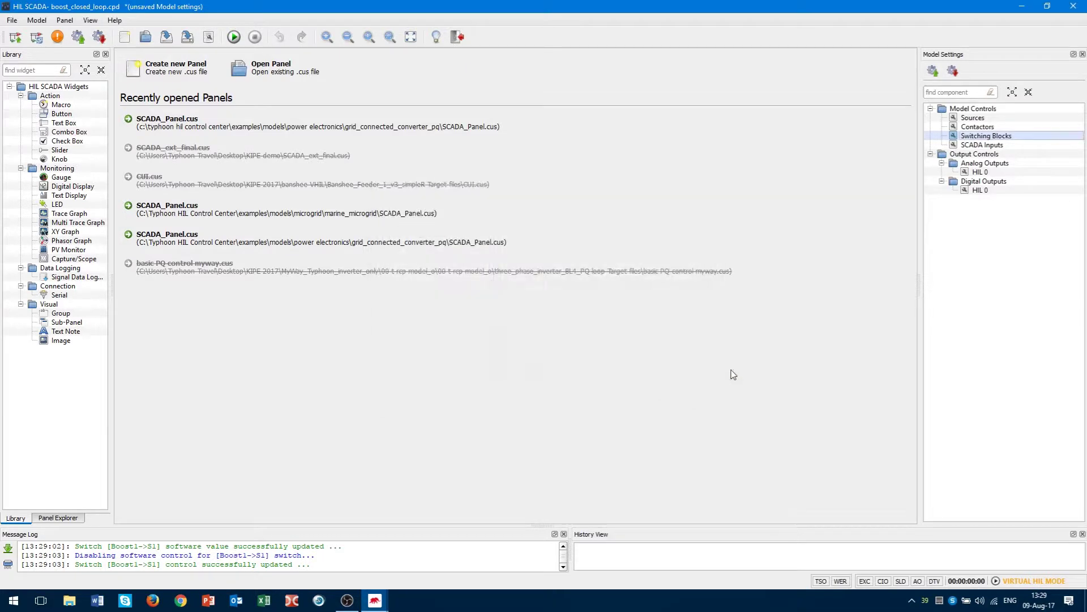
Open the SCADA input settings and set PWM enable to 1.0.
{"action": "double_click", "coordinate": [985, 145]}
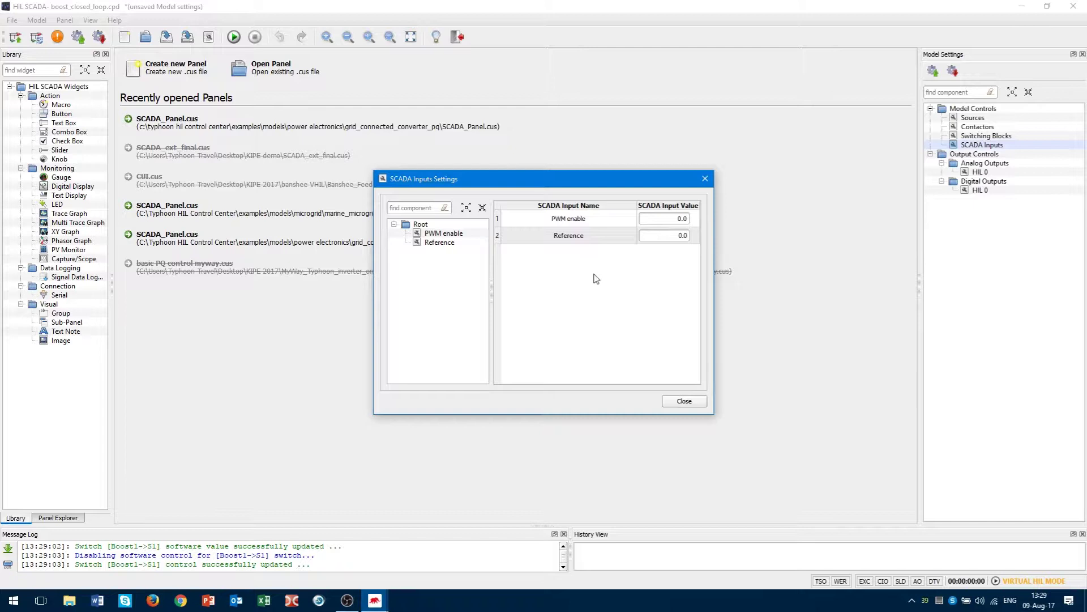
{"action": "left_click", "coordinate": [585, 223]}
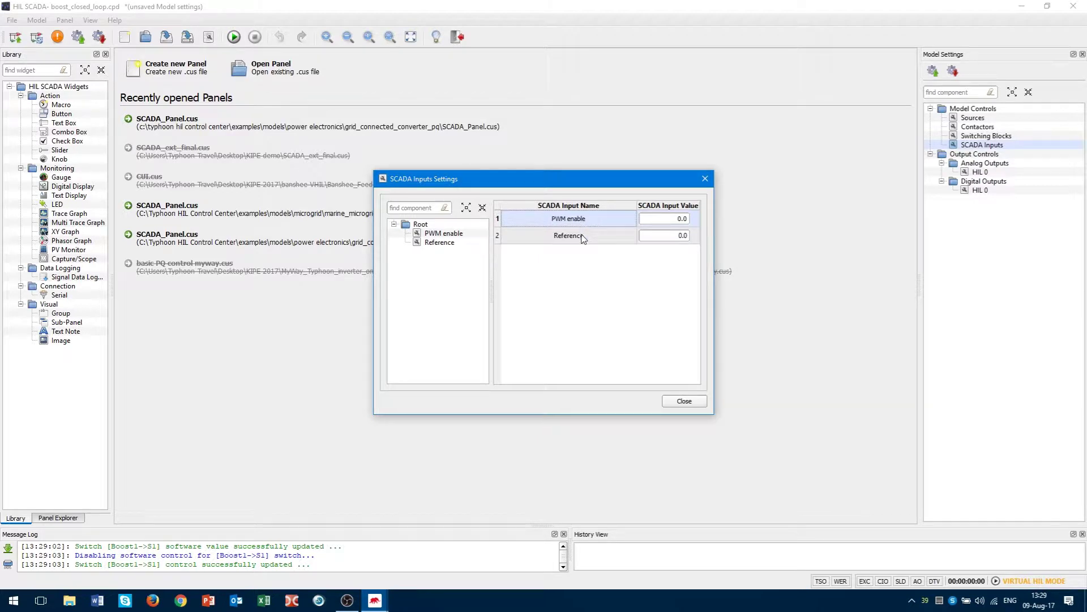
{"action": "left_click", "coordinate": [584, 239]}
{"action": "left_click", "coordinate": [591, 228]}
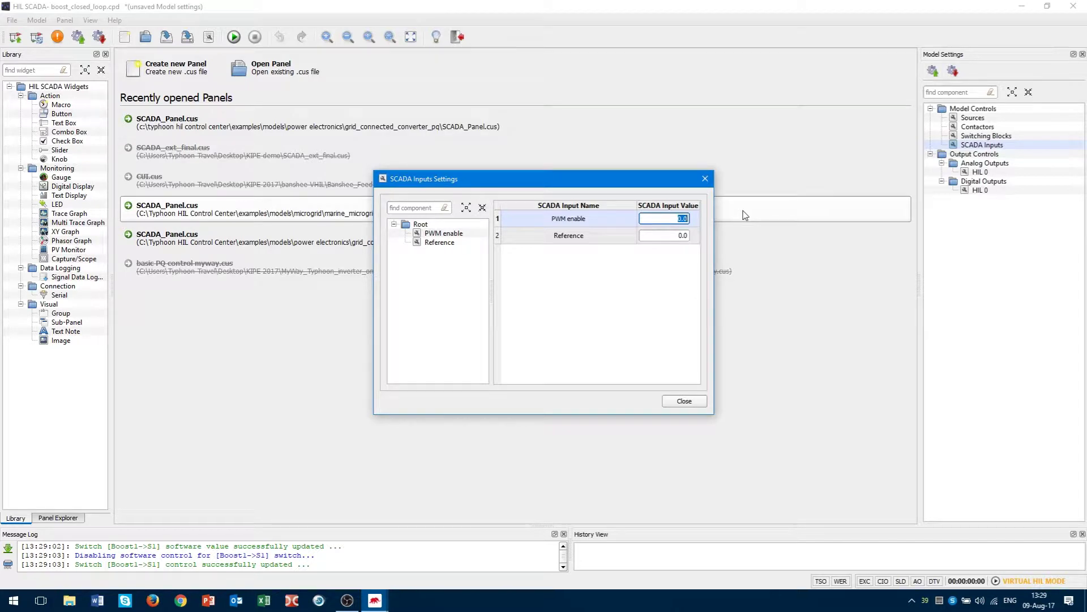
{"action": "type", "text": "1.0"}
{"action": "key", "text": "Return"}
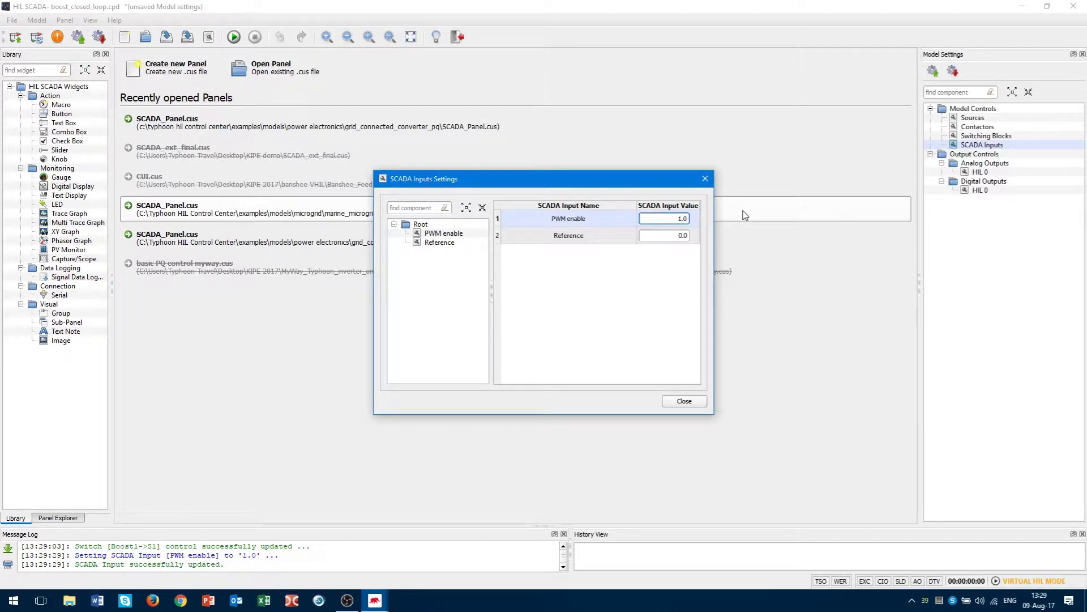
Set the Reference input to 55 and close the SCADA input settings.
{"action": "left_click", "coordinate": [671, 235]}
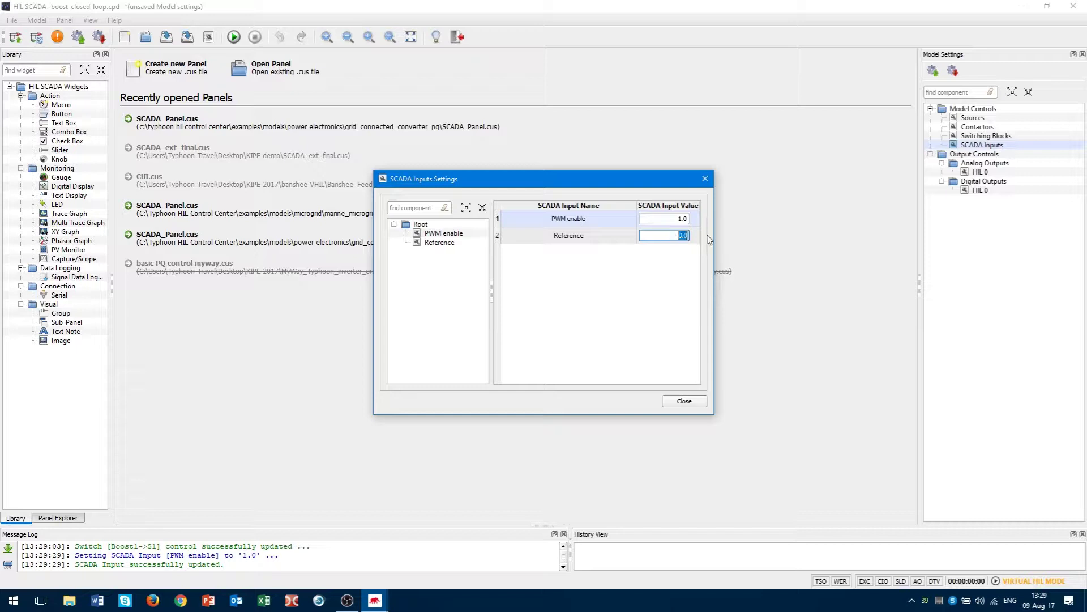
{"action": "type", "text": "55"}
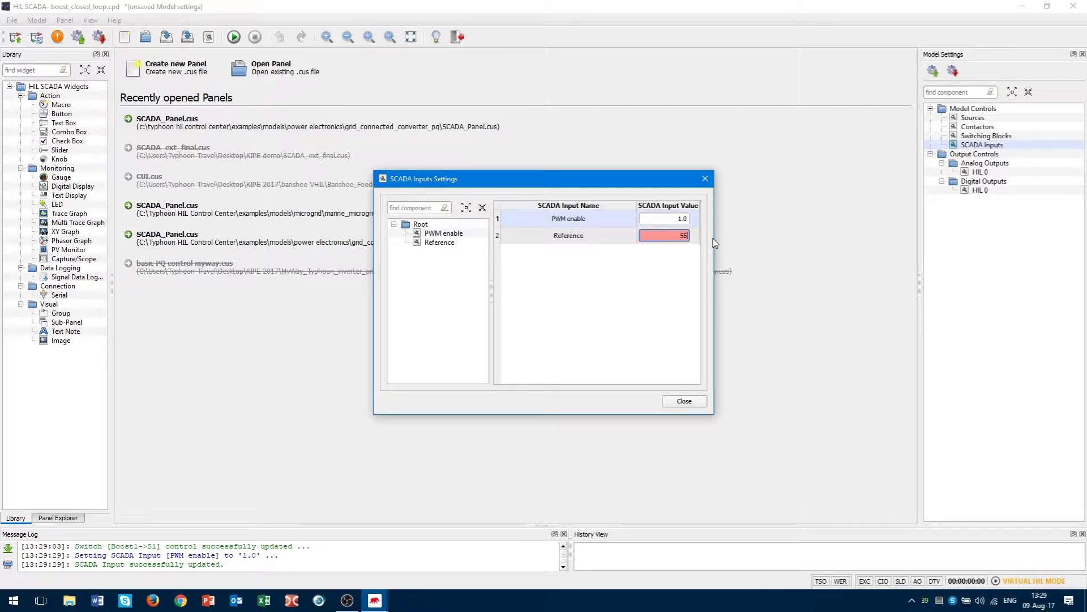
{"action": "key", "text": "Return"}
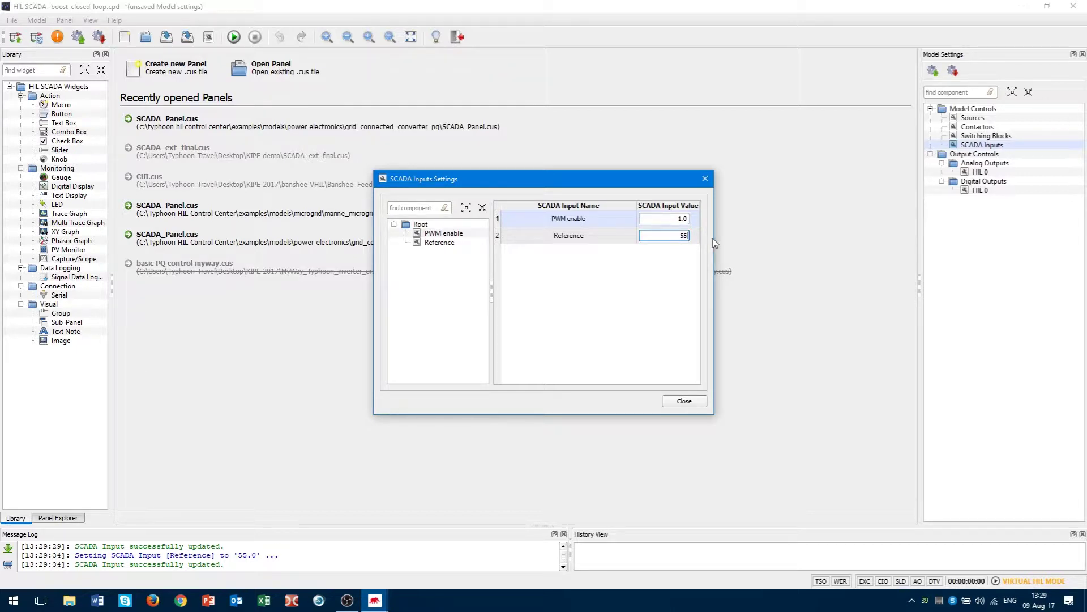
{"action": "left_click", "coordinate": [674, 398]}
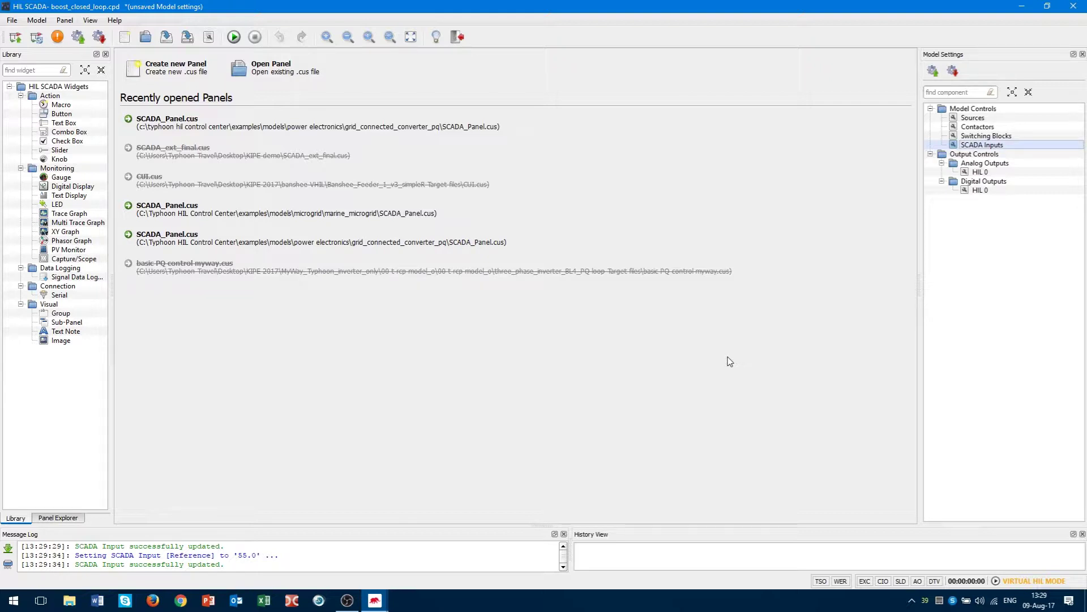
{"action": "left_click", "coordinate": [999, 172]}
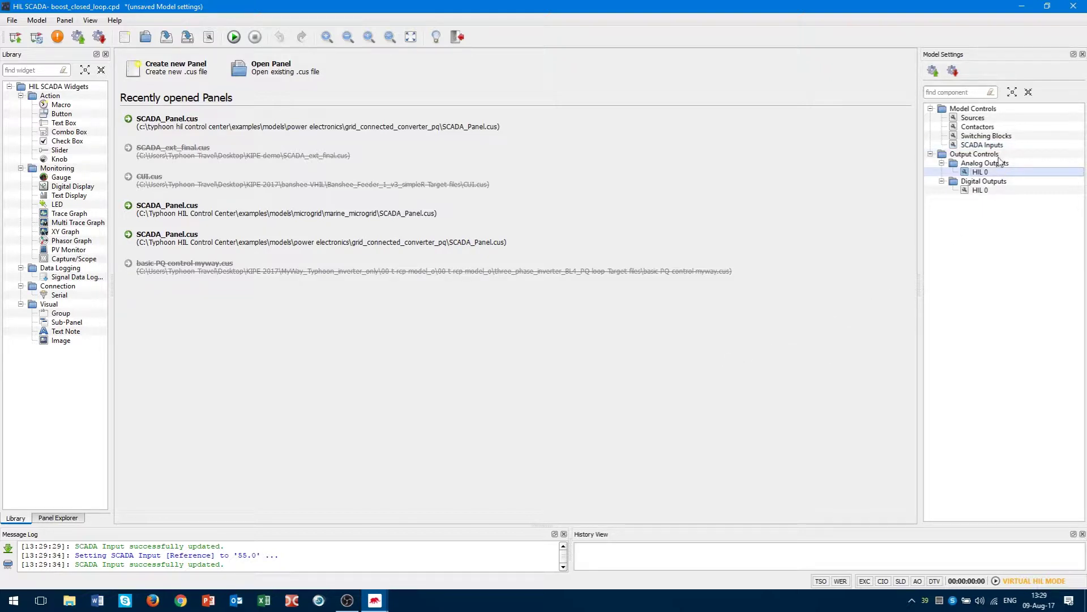
Route Vin to HIL 0's AO1 at 100.0 V per 1 Vdac with 0.0 offset, then close.
{"action": "double_click", "coordinate": [988, 173]}
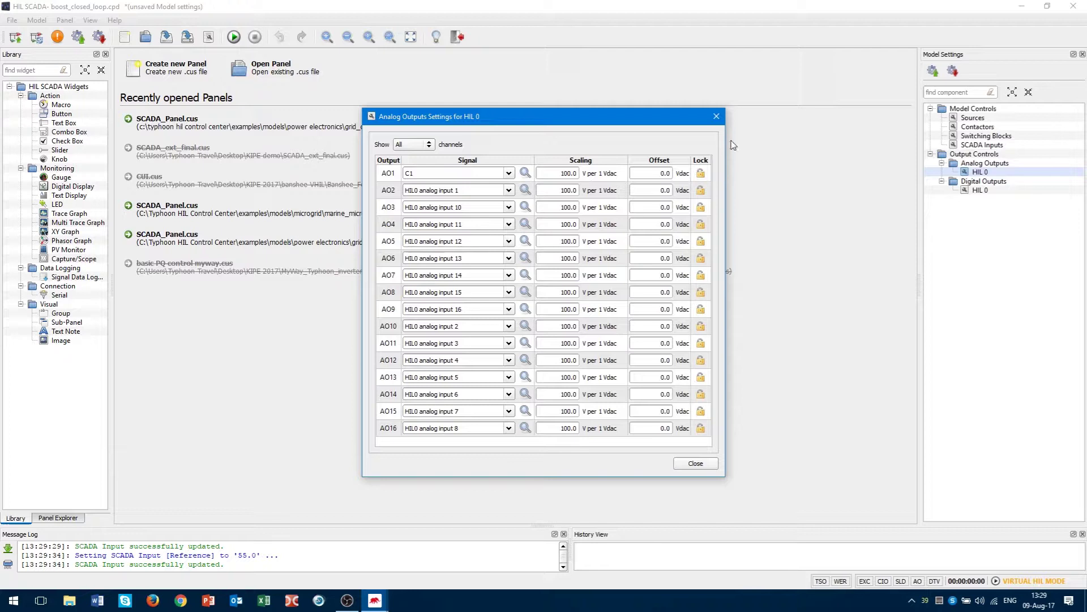
{"action": "left_click_drag", "start_coordinate": [601, 120], "coordinate": [615, 109]}
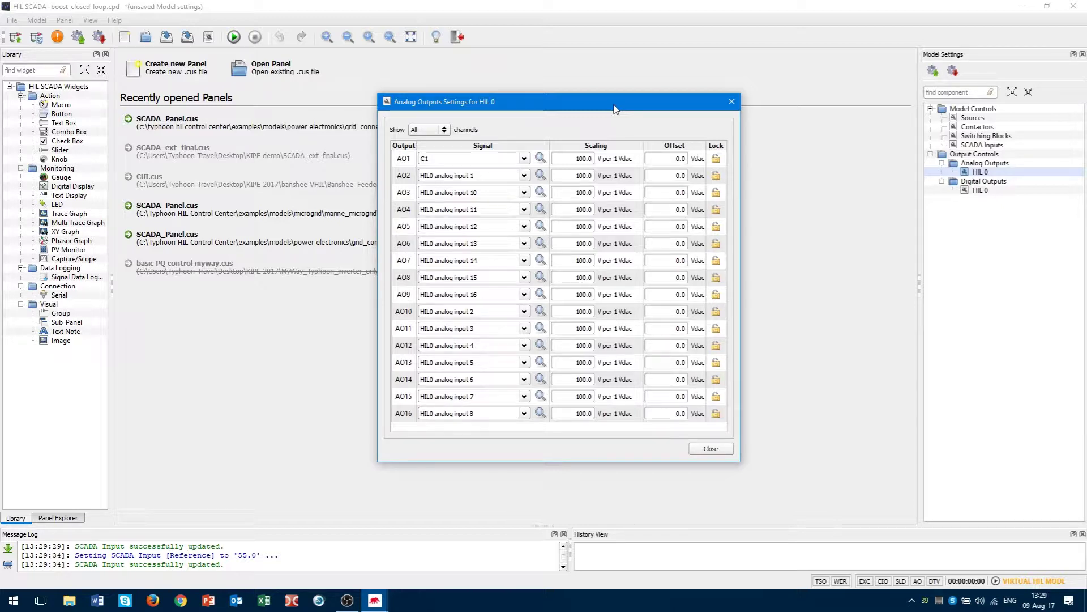
{"action": "left_click", "coordinate": [524, 158]}
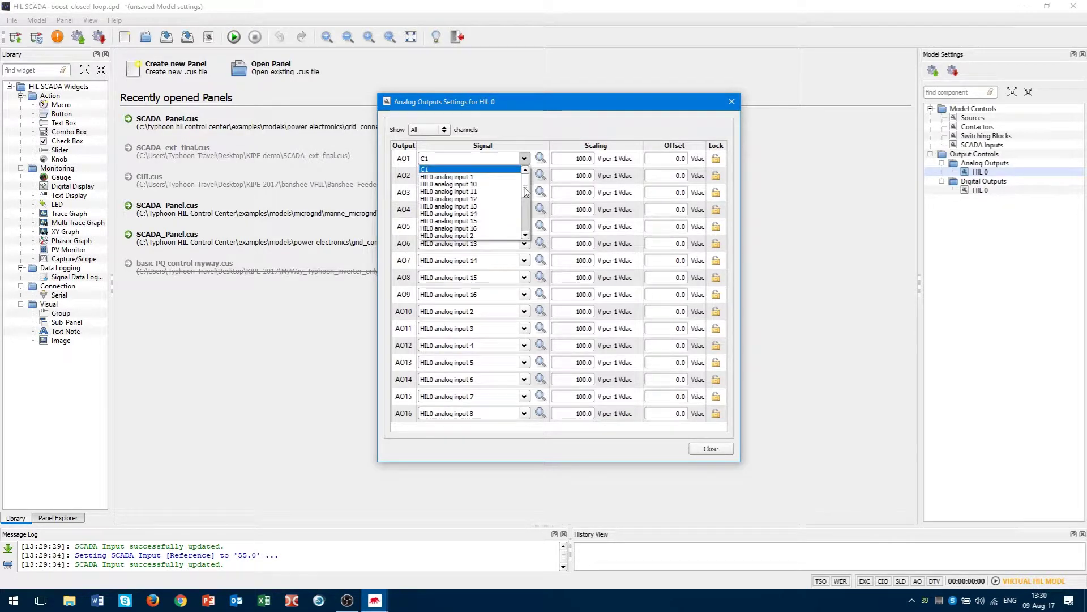
{"action": "left_click_drag", "start_coordinate": [526, 191], "coordinate": [526, 230]}
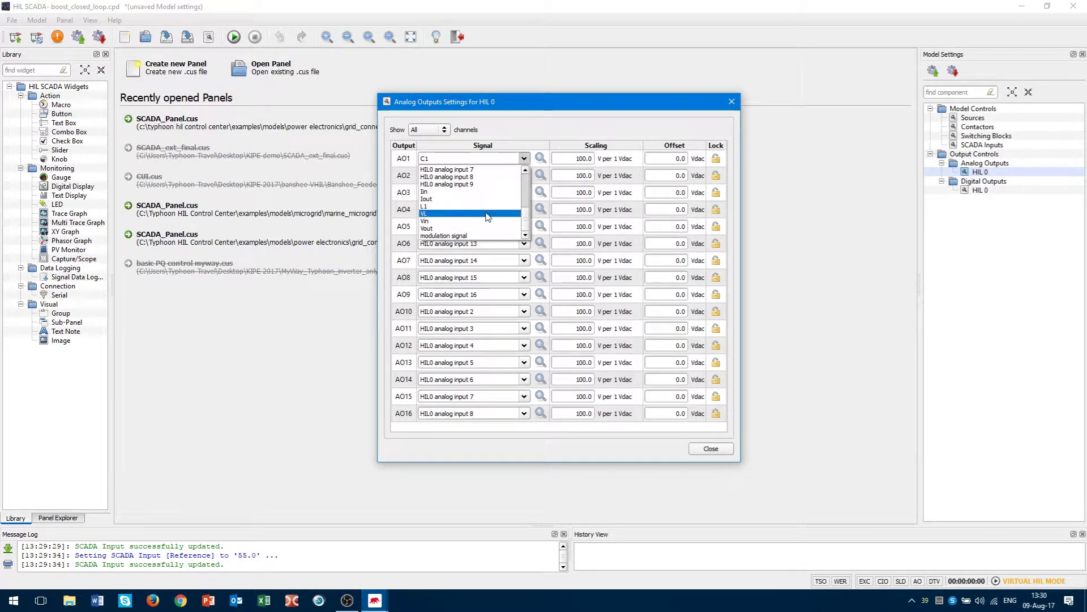
{"action": "left_click", "coordinate": [439, 222]}
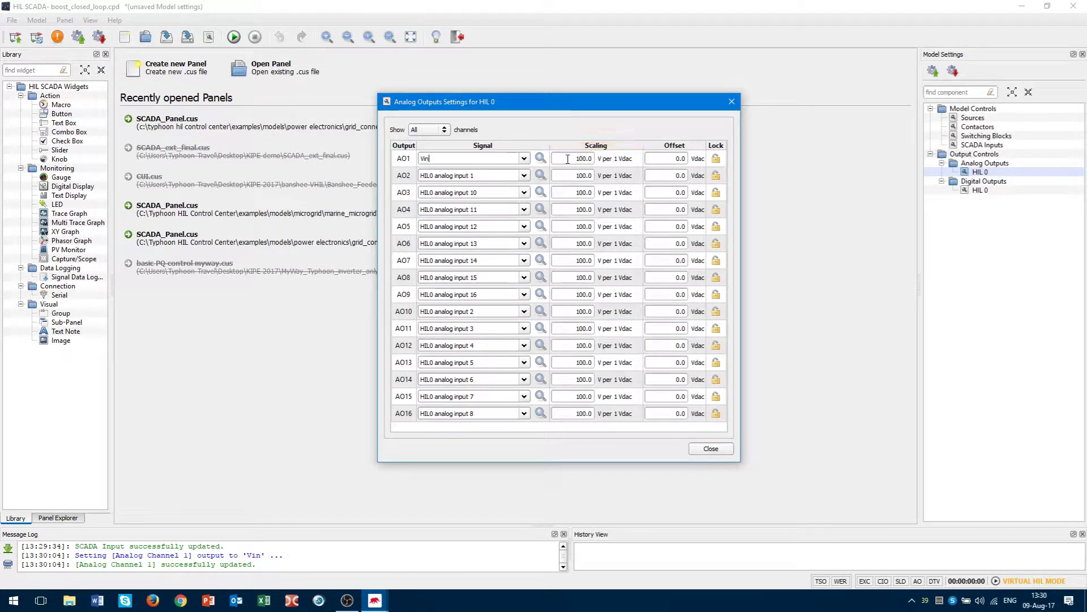
{"action": "left_click", "coordinate": [677, 157]}
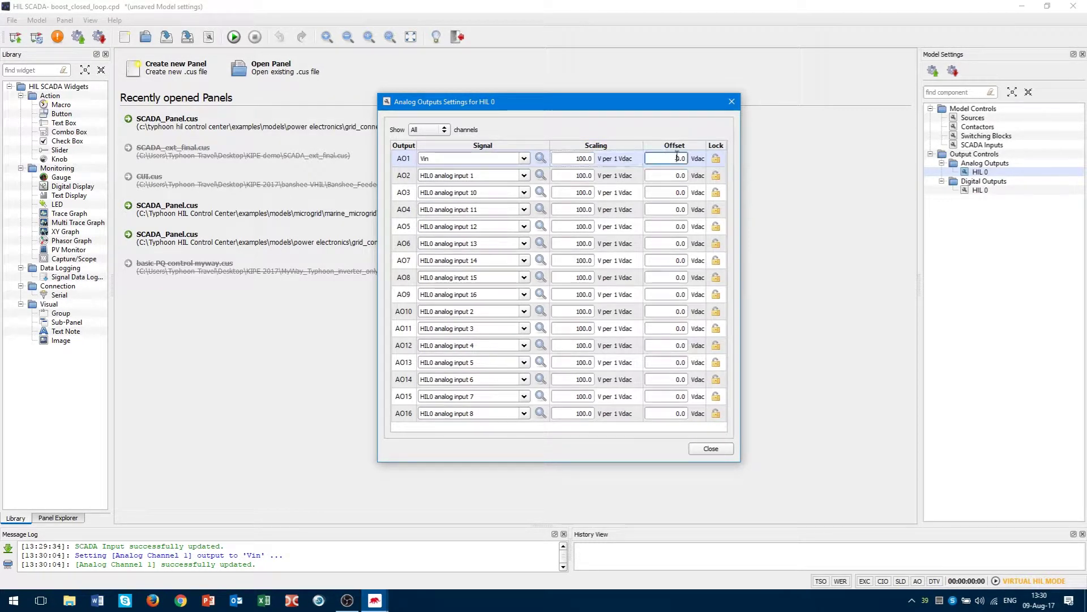
{"action": "left_click_drag", "start_coordinate": [677, 158], "coordinate": [695, 160]}
{"action": "left_click", "coordinate": [718, 160]}
{"action": "left_click", "coordinate": [718, 160]}
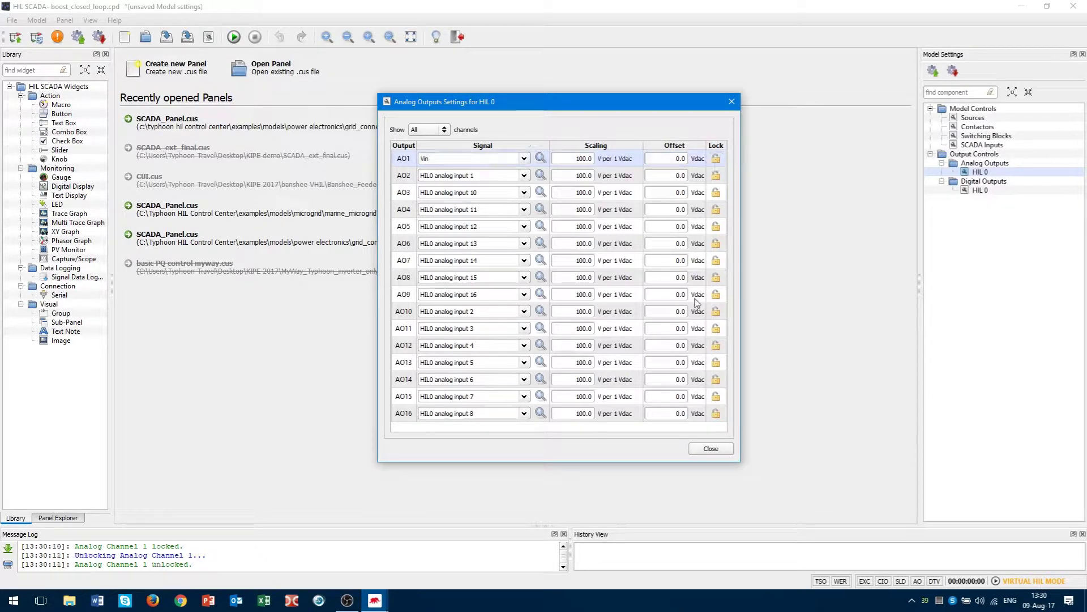
{"action": "left_click", "coordinate": [711, 452]}
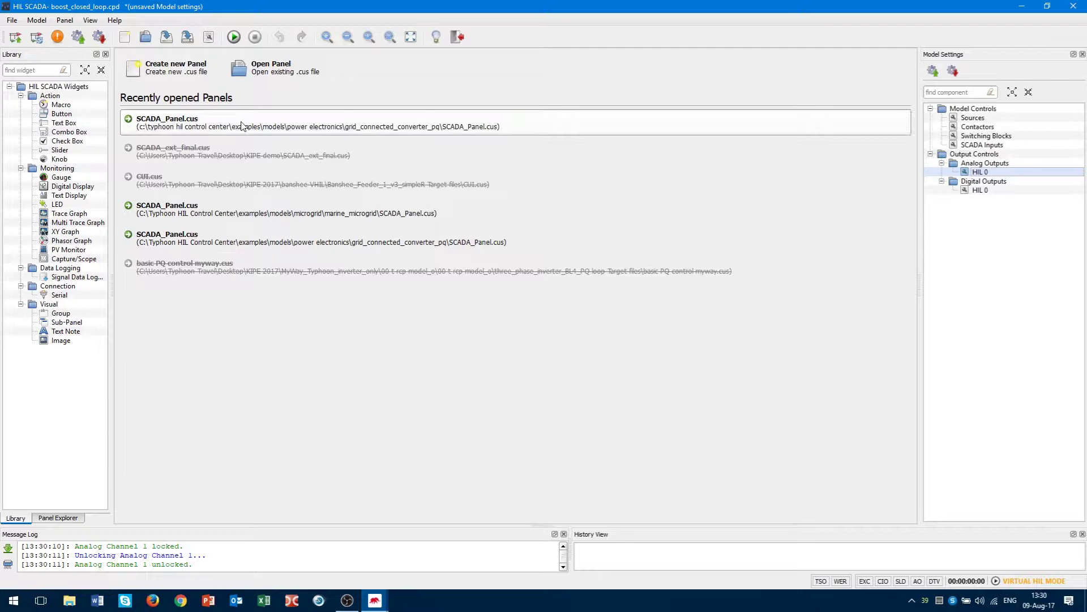
Create a blank panel from the start page and start the simulation running.
{"action": "left_click", "coordinate": [170, 69]}
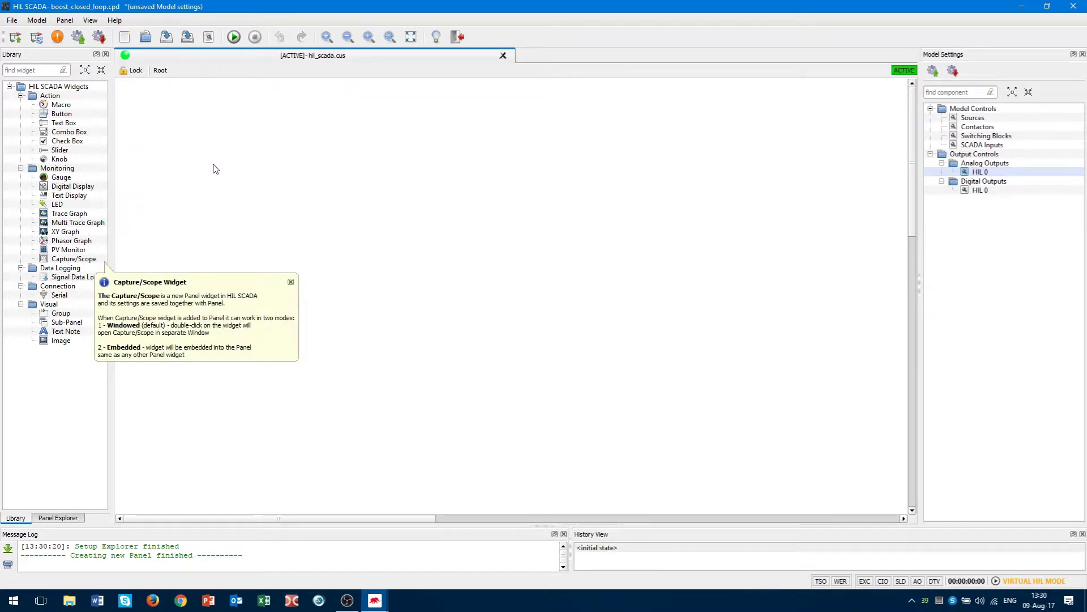
{"action": "left_click", "coordinate": [236, 37]}
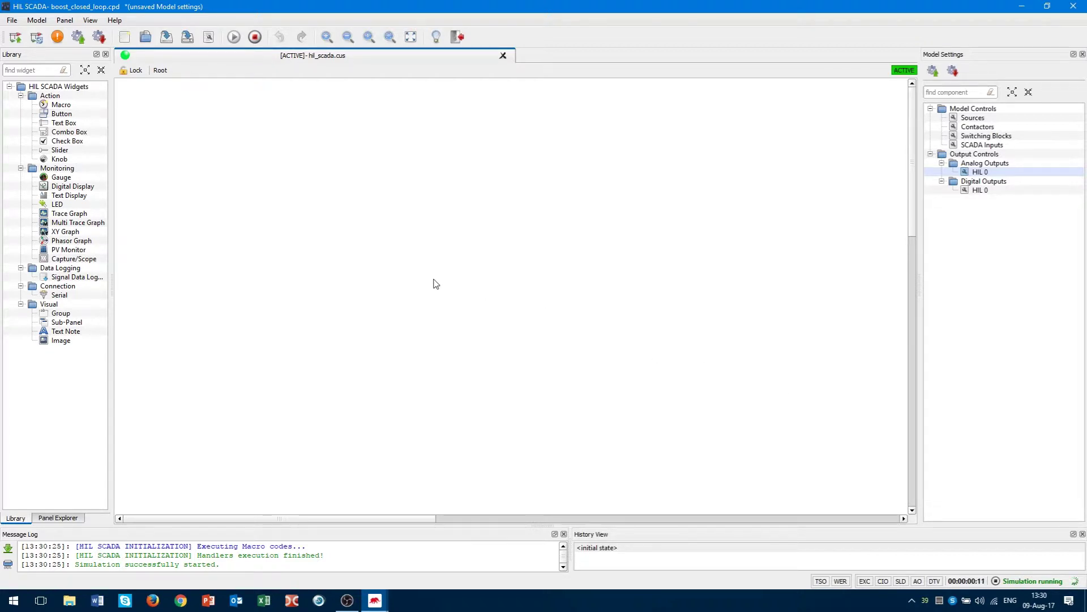
Place a Capture/Scope widget on the panel, open it in scope mode, and show its signal properties.
{"action": "left_click_drag", "start_coordinate": [74, 258], "coordinate": [281, 199]}
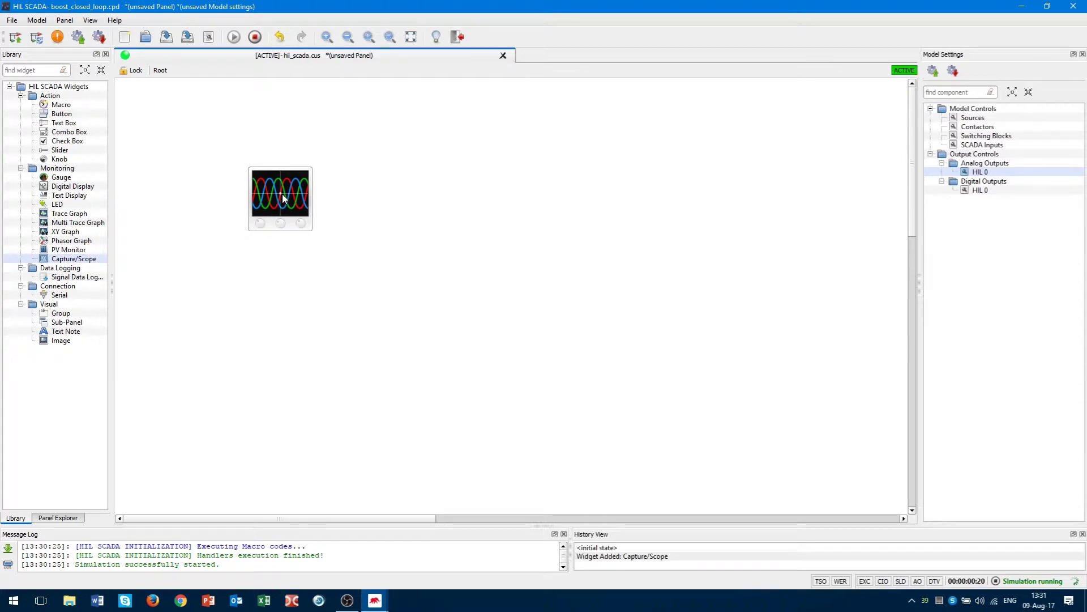
{"action": "double_click", "coordinate": [282, 195]}
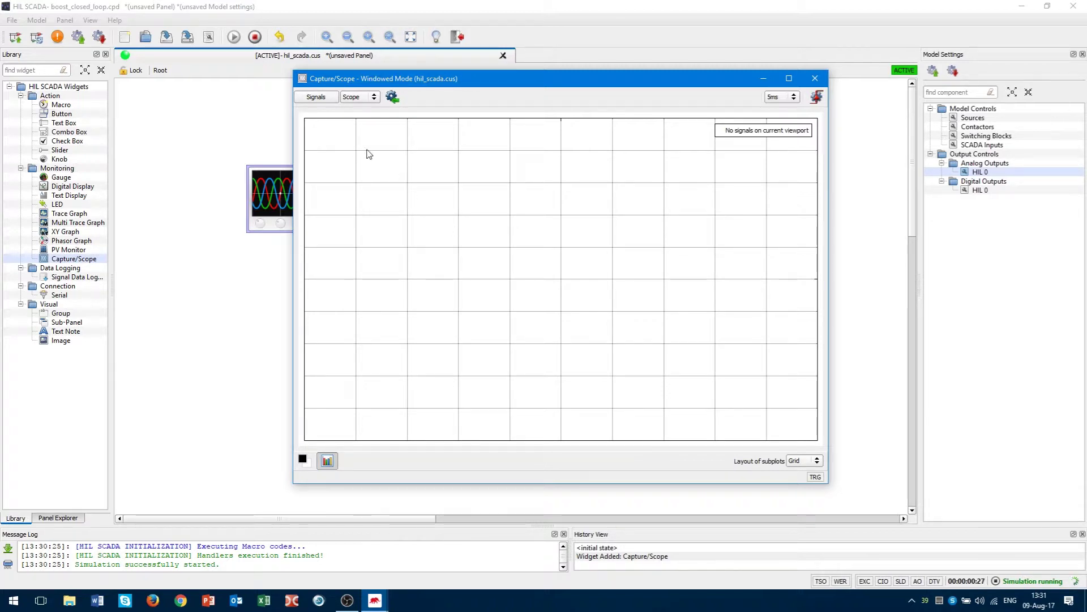
{"action": "left_click", "coordinate": [365, 98]}
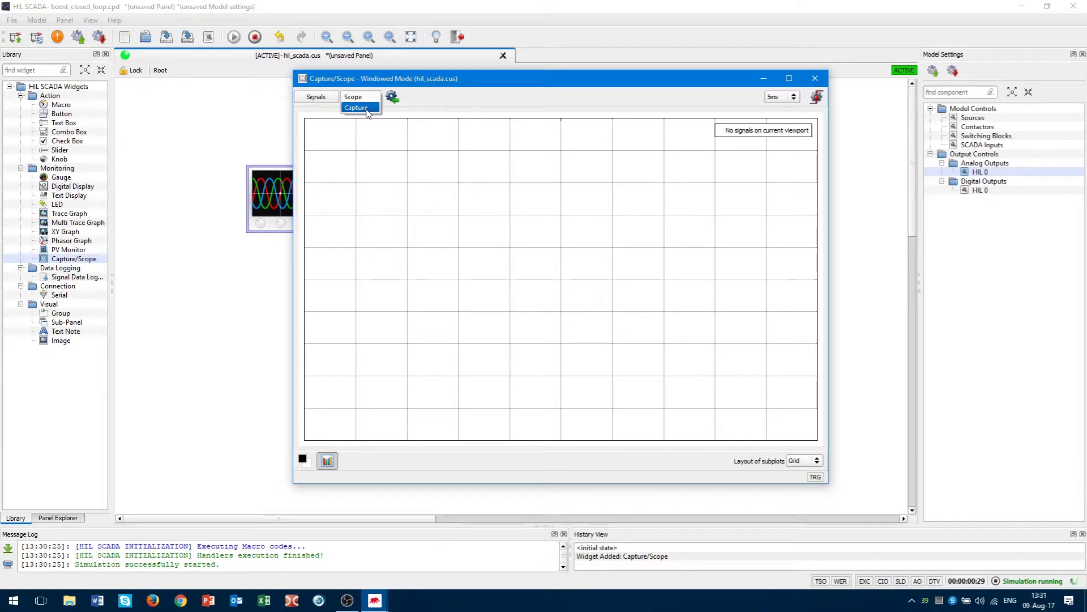
{"action": "left_click", "coordinate": [367, 108]}
{"action": "left_click", "coordinate": [365, 97]}
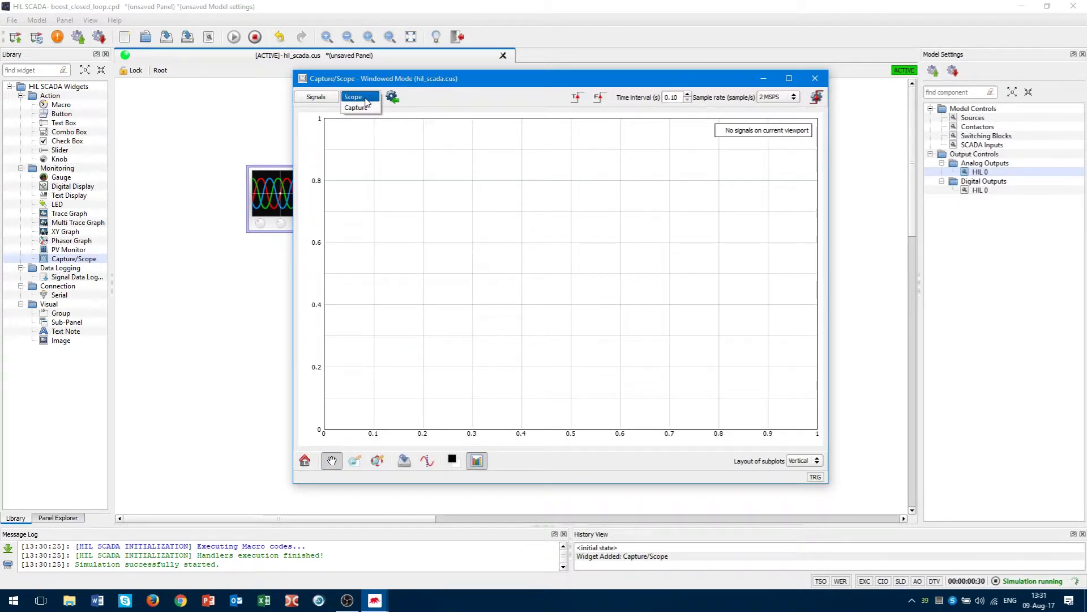
{"action": "left_click", "coordinate": [366, 98]}
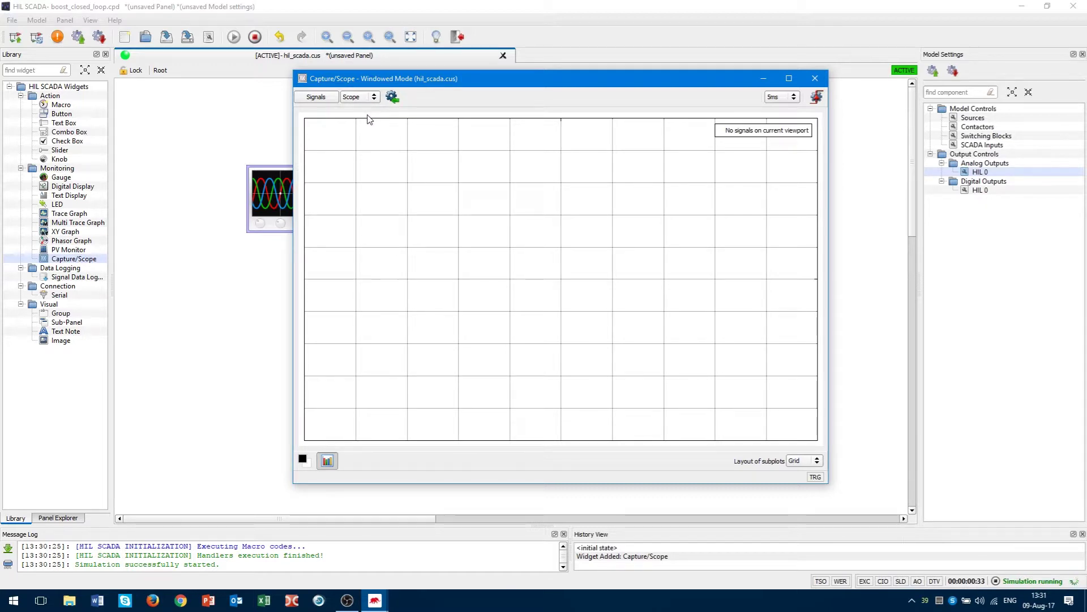
{"action": "left_click", "coordinate": [321, 101]}
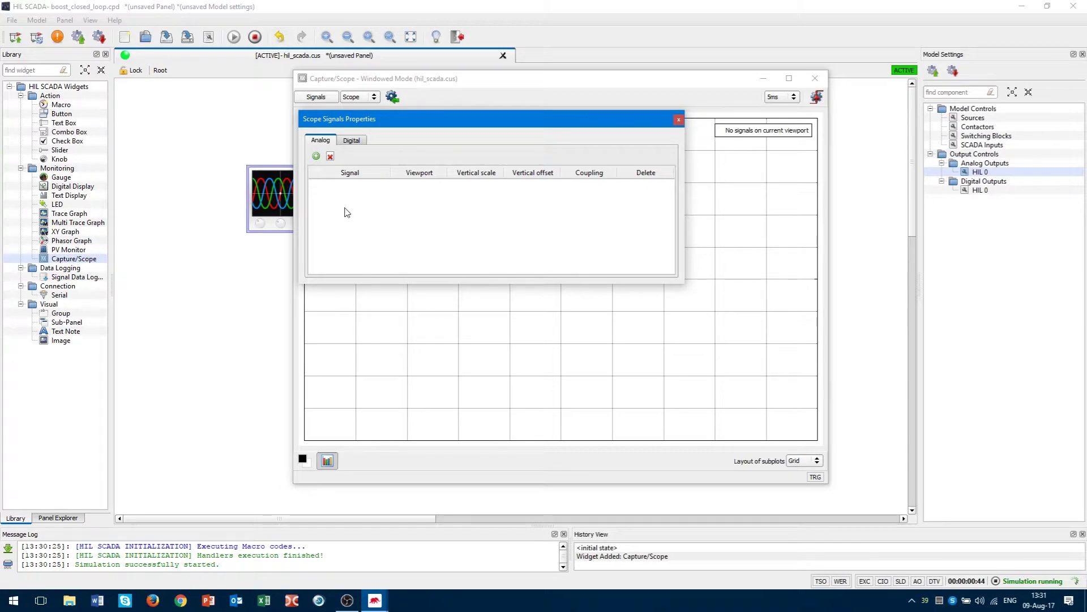
Add five analog signal rows to the scope and assign Vin to channel 1.
{"action": "left_click", "coordinate": [315, 157]}
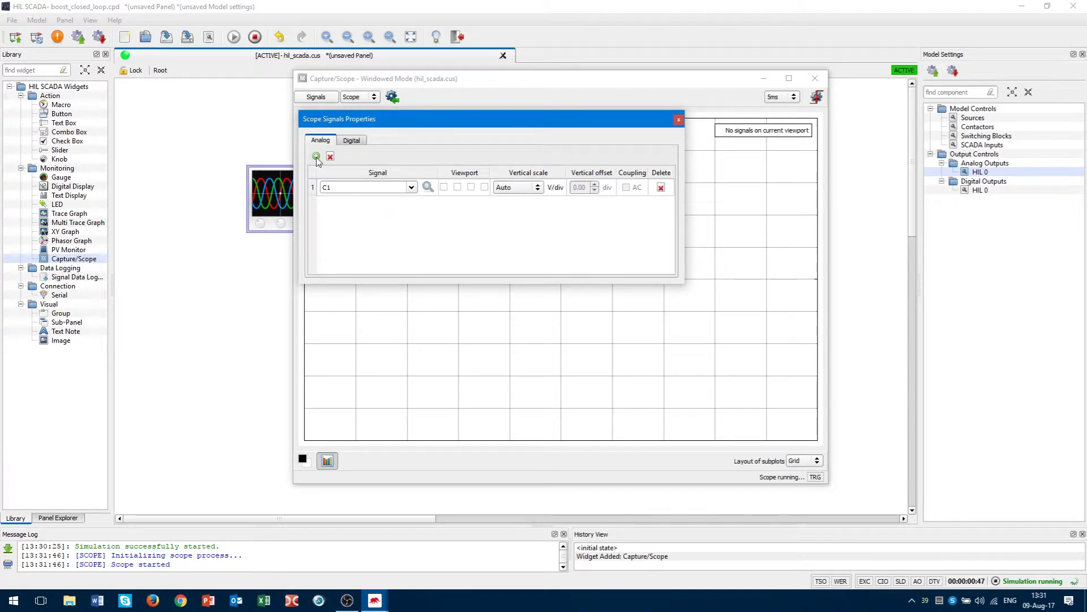
{"action": "left_click", "coordinate": [316, 157]}
{"action": "left_click", "coordinate": [316, 157]}
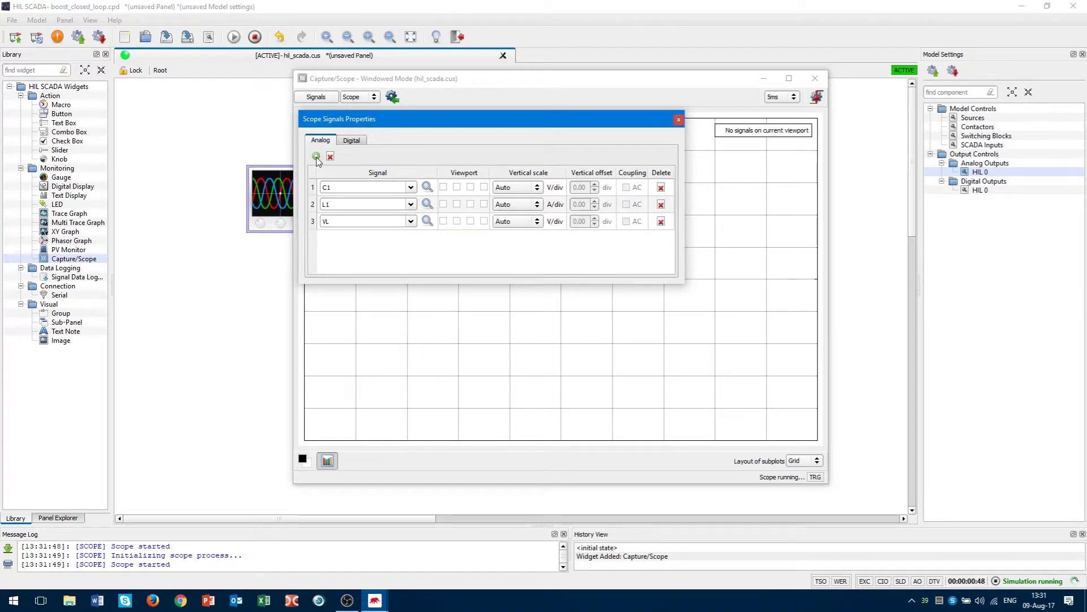
{"action": "left_click", "coordinate": [316, 157]}
{"action": "left_click", "coordinate": [316, 156]}
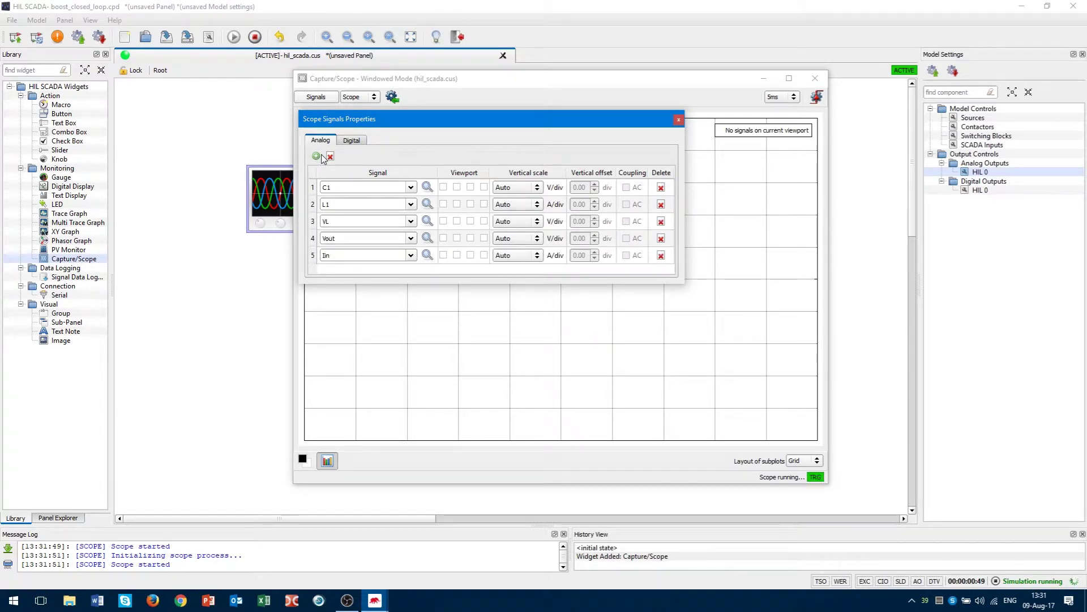
{"action": "left_click", "coordinate": [411, 187]}
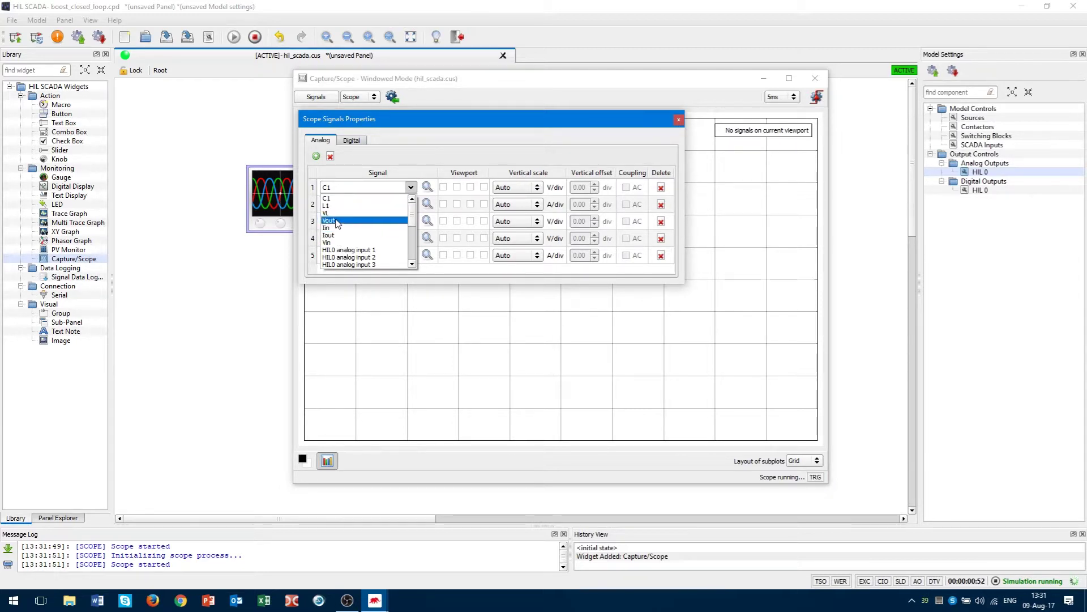
{"action": "left_click", "coordinate": [335, 242]}
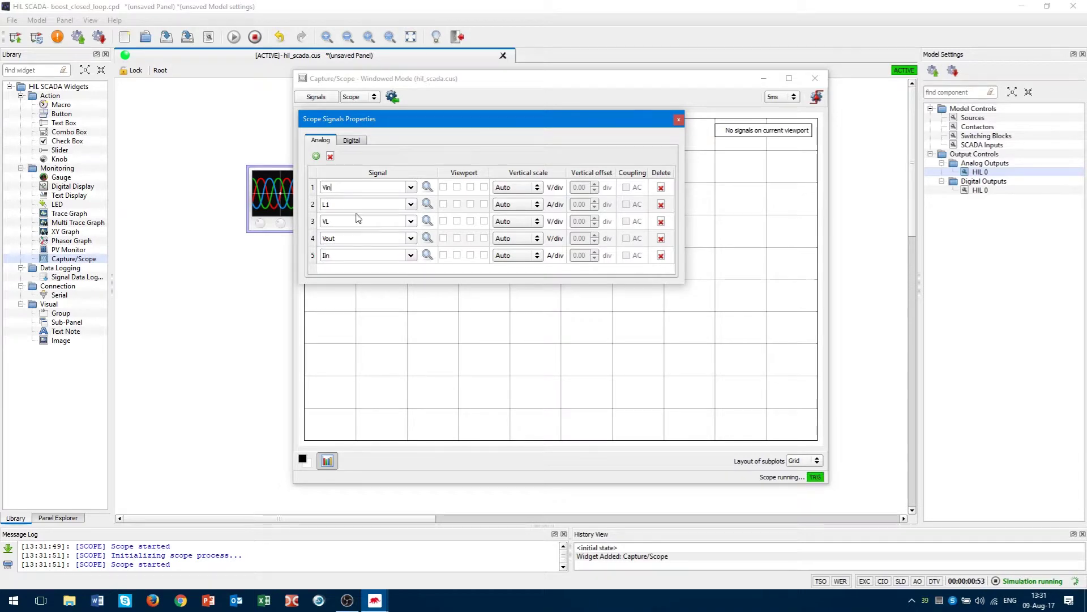
{"action": "left_click", "coordinate": [411, 204]}
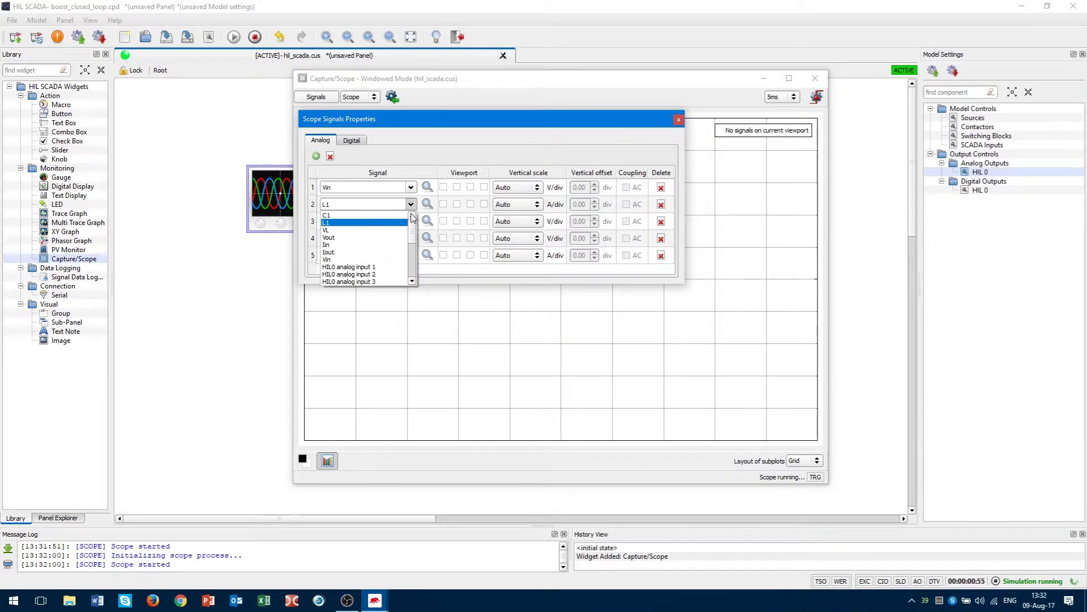
{"action": "left_click", "coordinate": [347, 245]}
{"action": "left_click", "coordinate": [543, 217]}
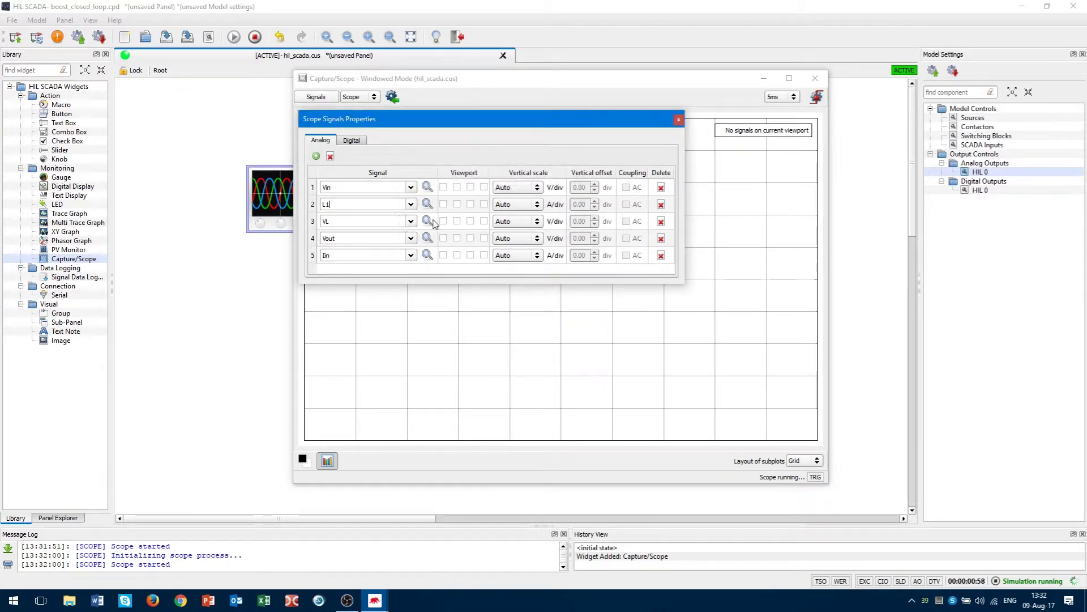
{"action": "left_click", "coordinate": [411, 255]}
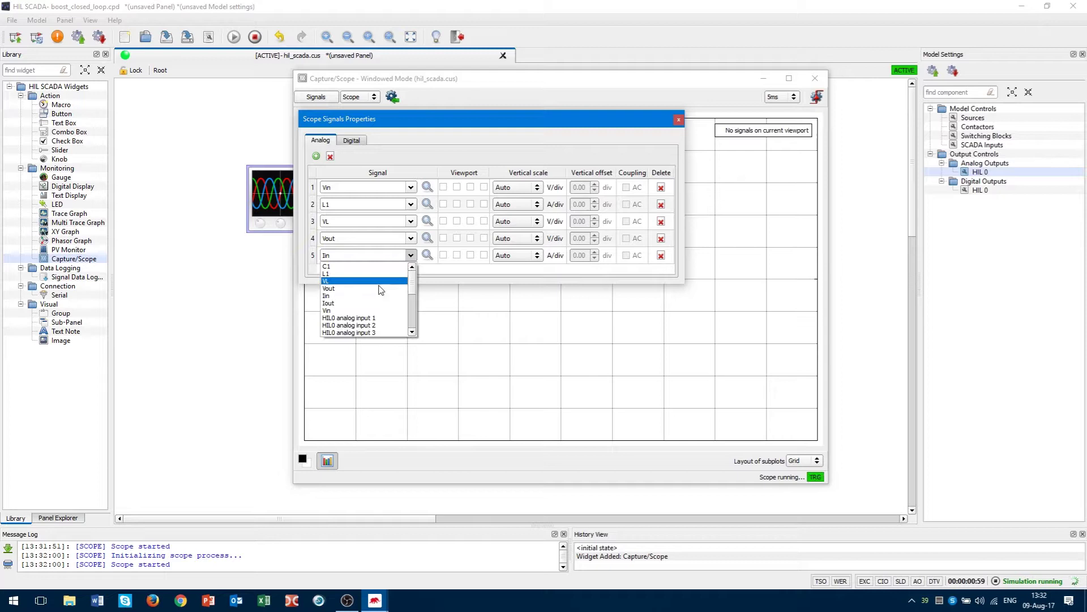
{"action": "left_click", "coordinate": [366, 327]}
Set channel 2 to Iin and channel 5 to Iout, keeping VL and Vout, then close.
{"action": "left_click", "coordinate": [411, 205]}
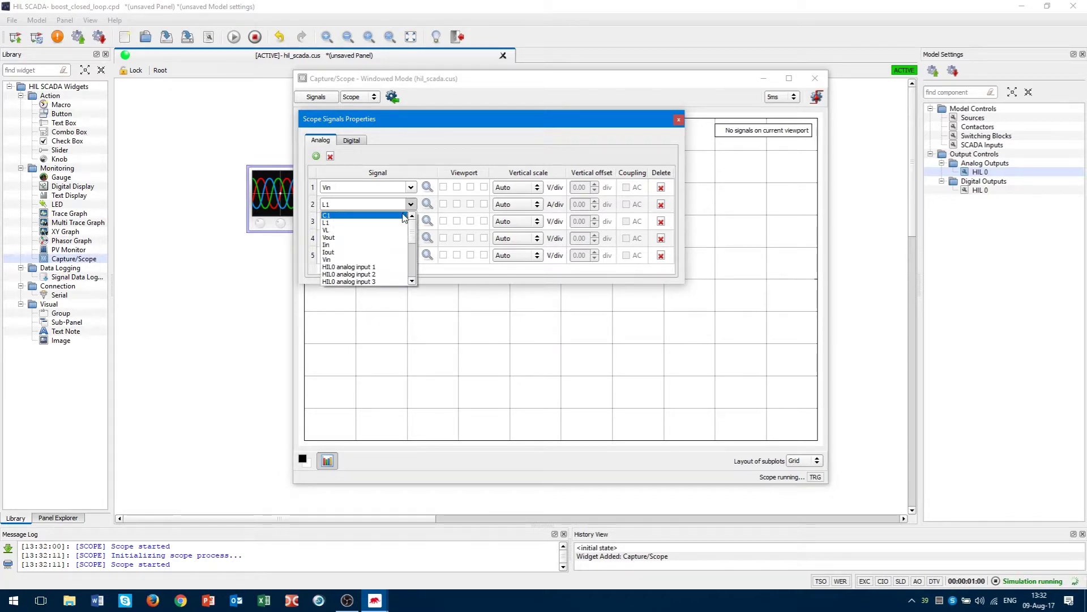
{"action": "left_click", "coordinate": [366, 251]}
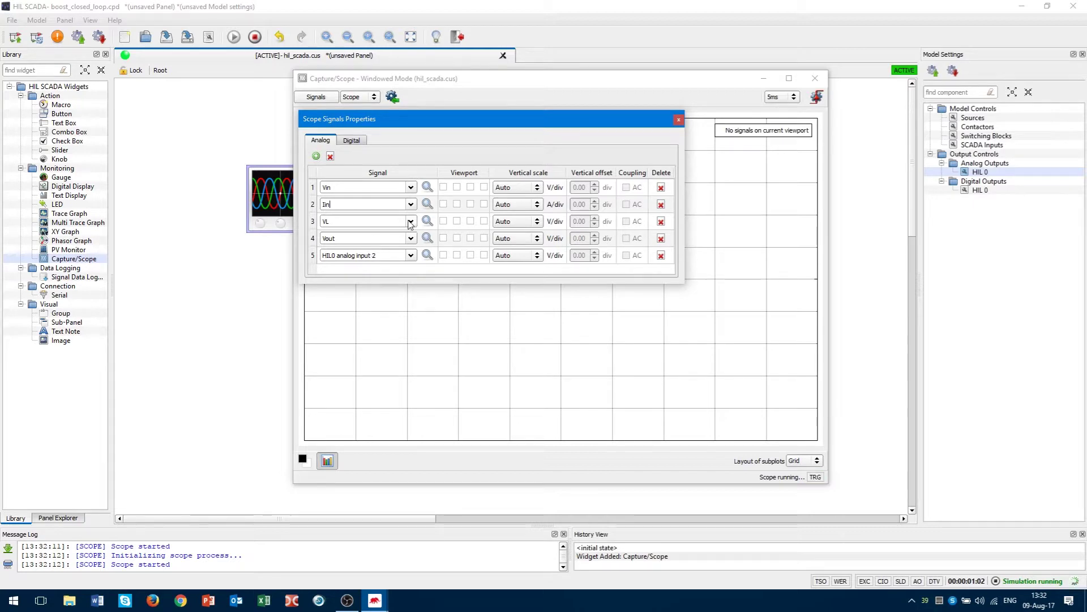
{"action": "left_click_drag", "start_coordinate": [385, 222], "coordinate": [312, 223]}
{"action": "left_click", "coordinate": [347, 221]}
{"action": "left_click", "coordinate": [348, 238]}
{"action": "left_click", "coordinate": [411, 256]}
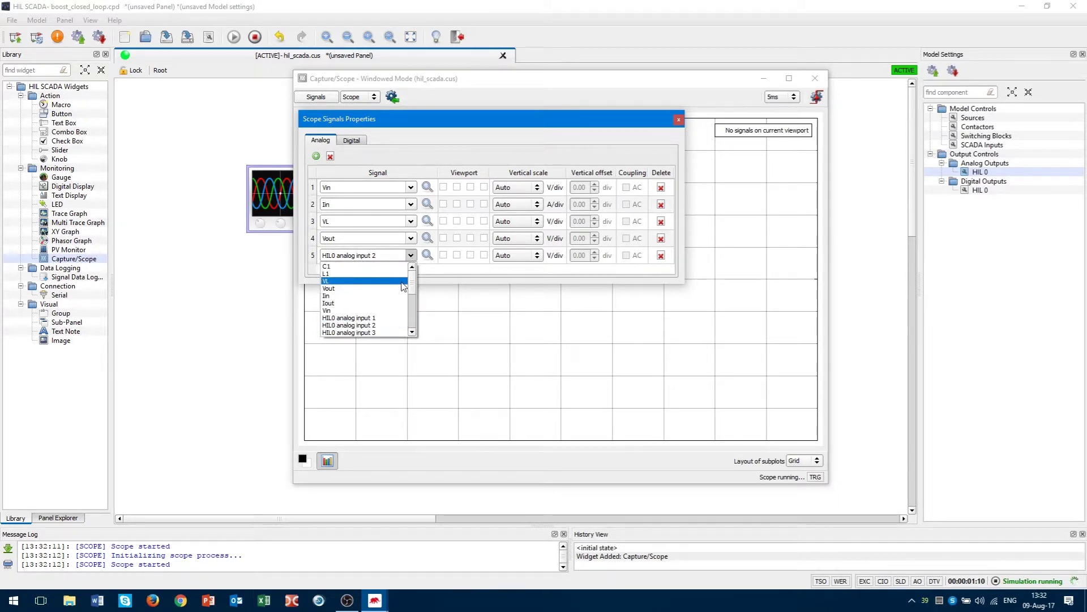
{"action": "left_click", "coordinate": [342, 303]}
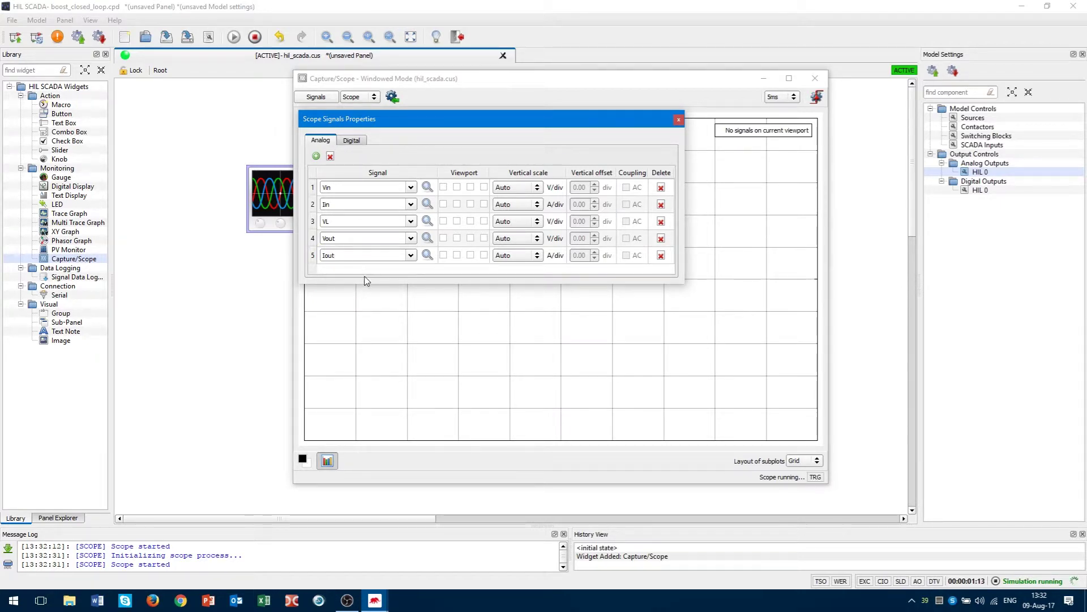
{"action": "left_click", "coordinate": [452, 328]}
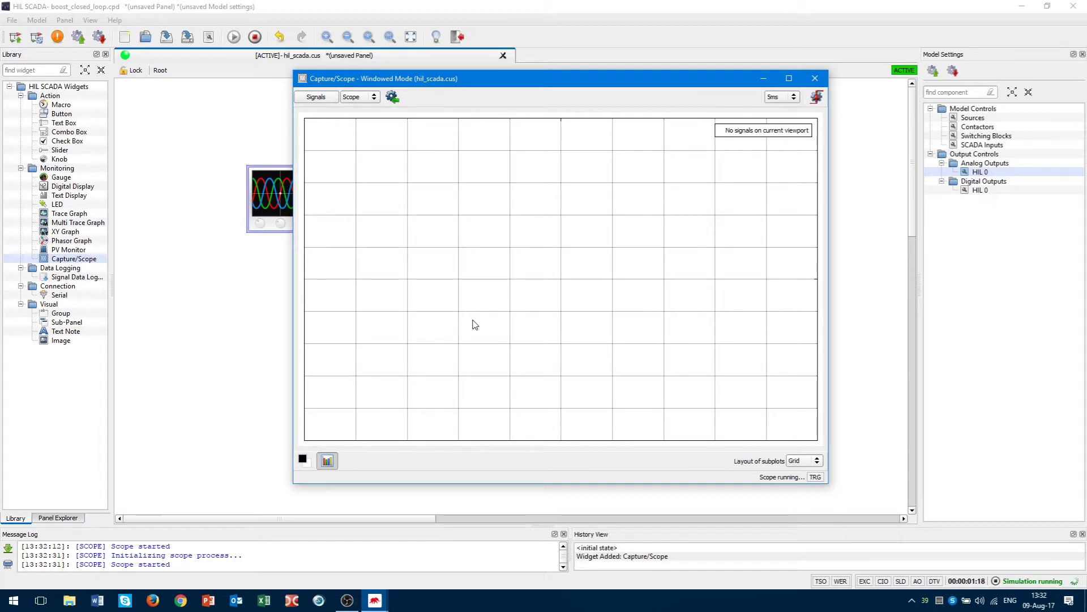
Add Vin to the scope plot and adjust its viewport assignment in the signal settings.
{"action": "right_click", "coordinate": [510, 205]}
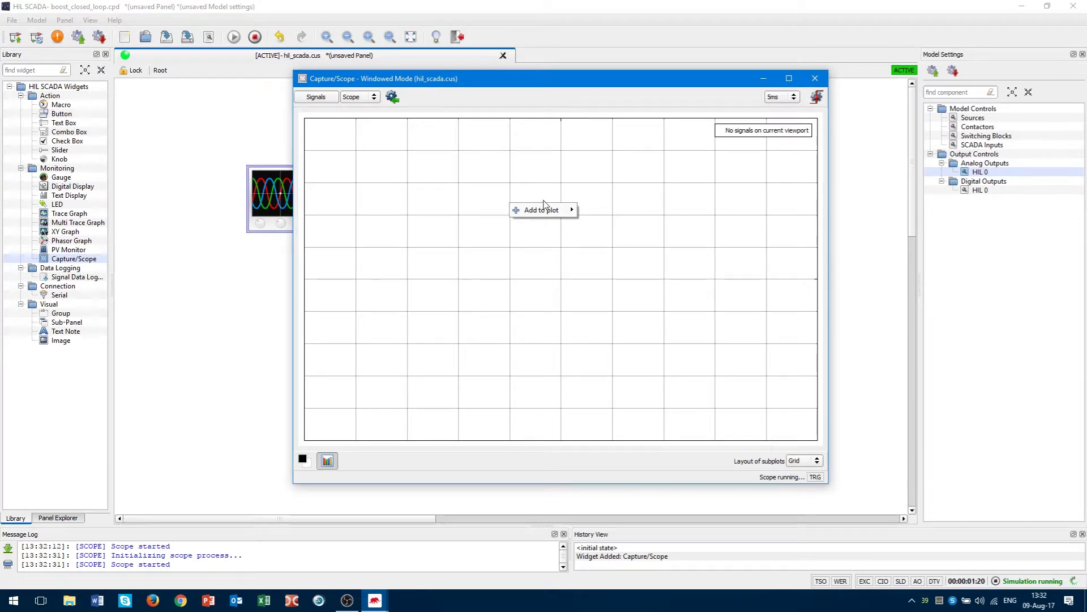
{"action": "mouse_move", "coordinate": [549, 211]}
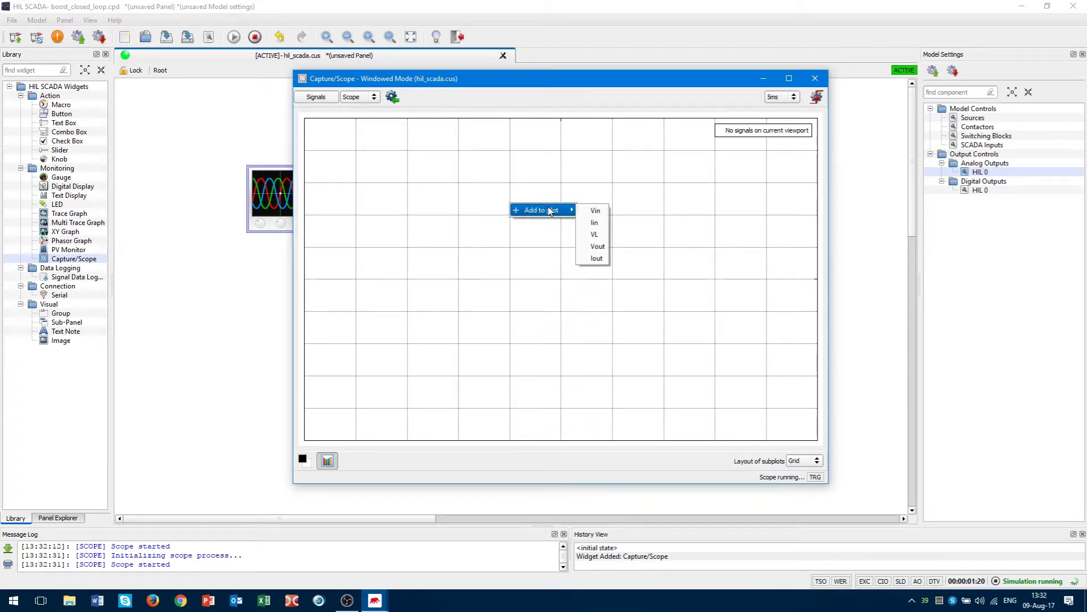
{"action": "left_click", "coordinate": [595, 212]}
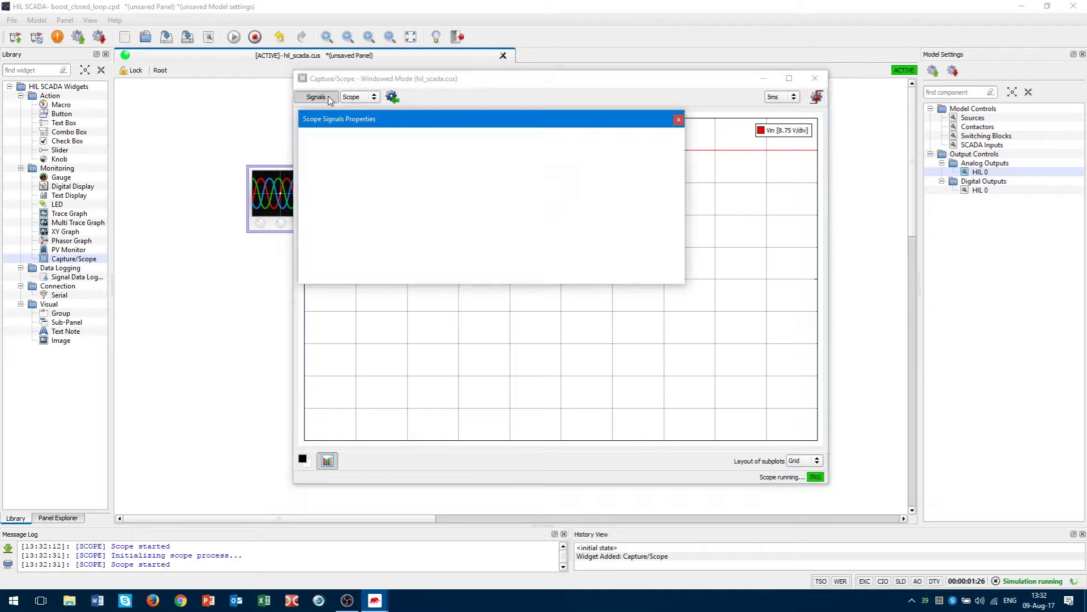
{"action": "left_click", "coordinate": [443, 187]}
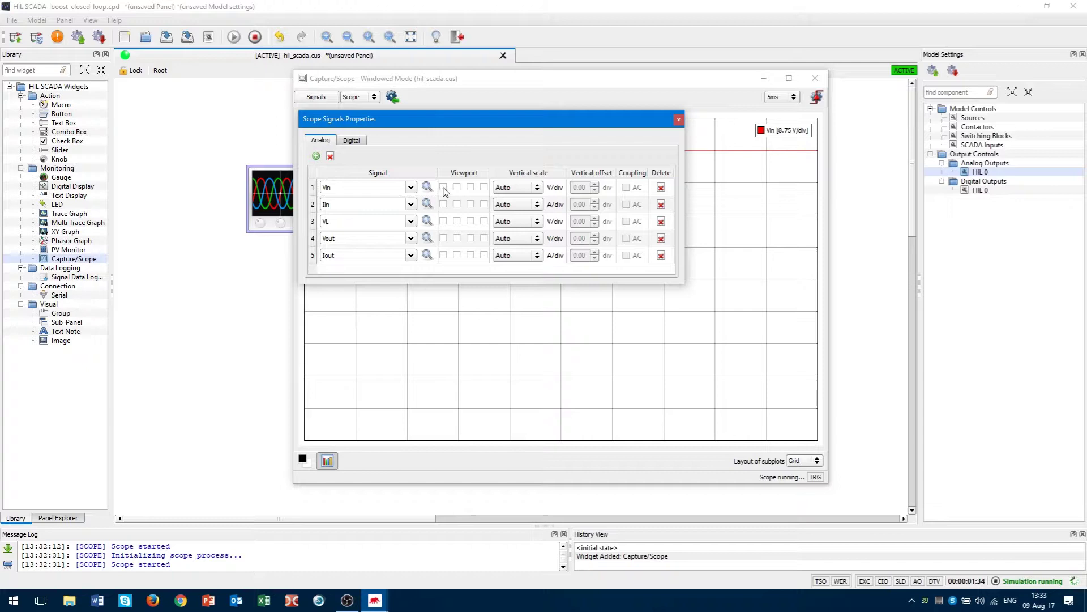
{"action": "left_click", "coordinate": [444, 187]}
{"action": "left_click", "coordinate": [736, 215]}
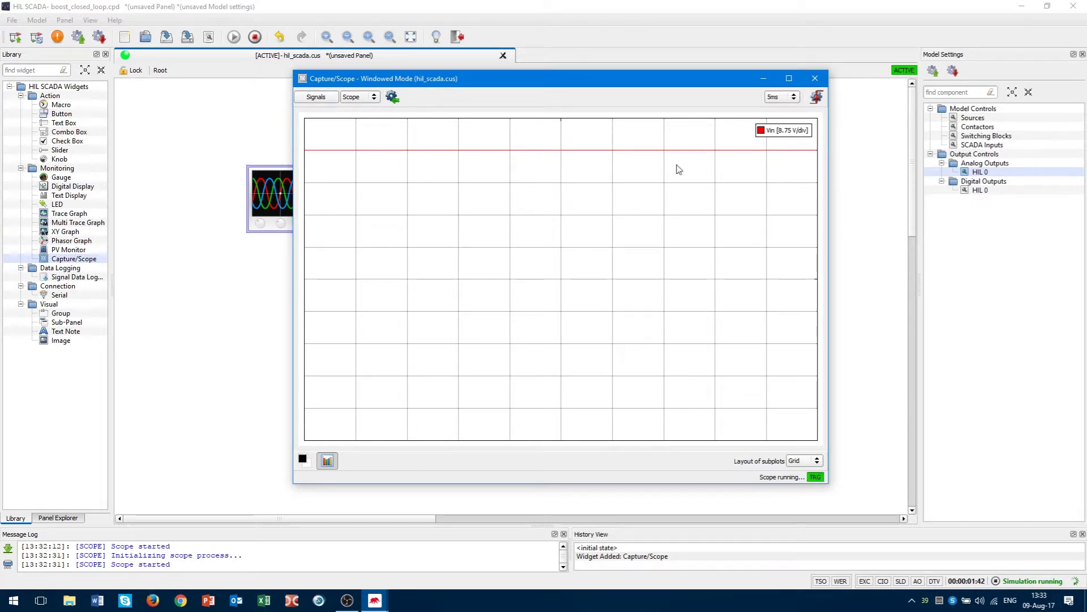
Open the Sources settings to check that Vin is a constant 35 V.
{"action": "left_click", "coordinate": [321, 98]}
{"action": "left_click", "coordinate": [434, 97]}
{"action": "double_click", "coordinate": [972, 118]}
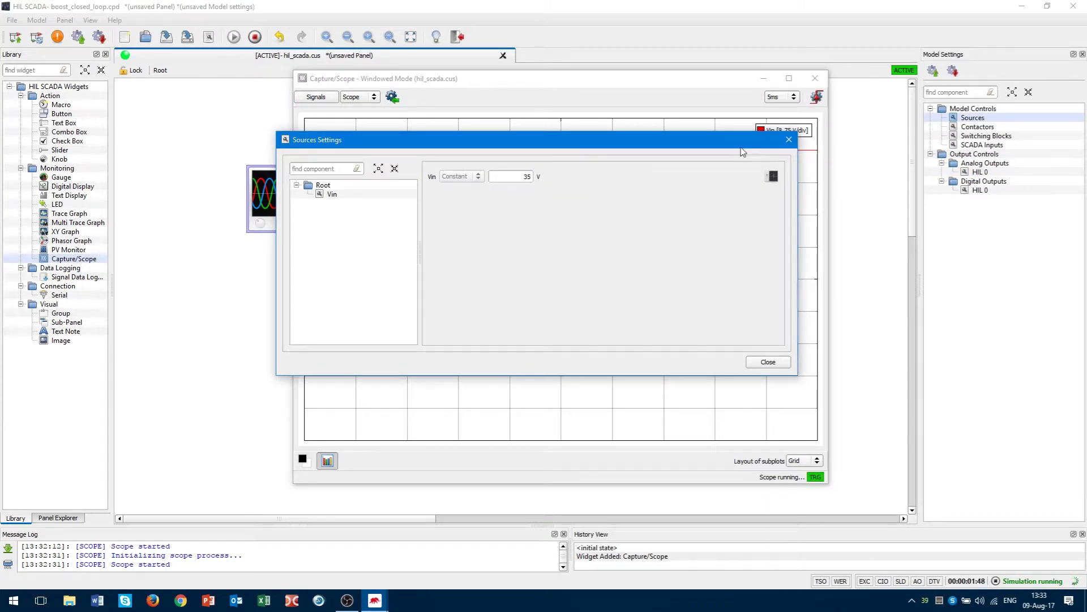
Give Iin, VL and Vout their own viewports 2, 3 and 4 for a four-plot scope grid.
{"action": "left_click", "coordinate": [789, 139]}
{"action": "left_click_drag", "start_coordinate": [590, 81], "coordinate": [547, 76]}
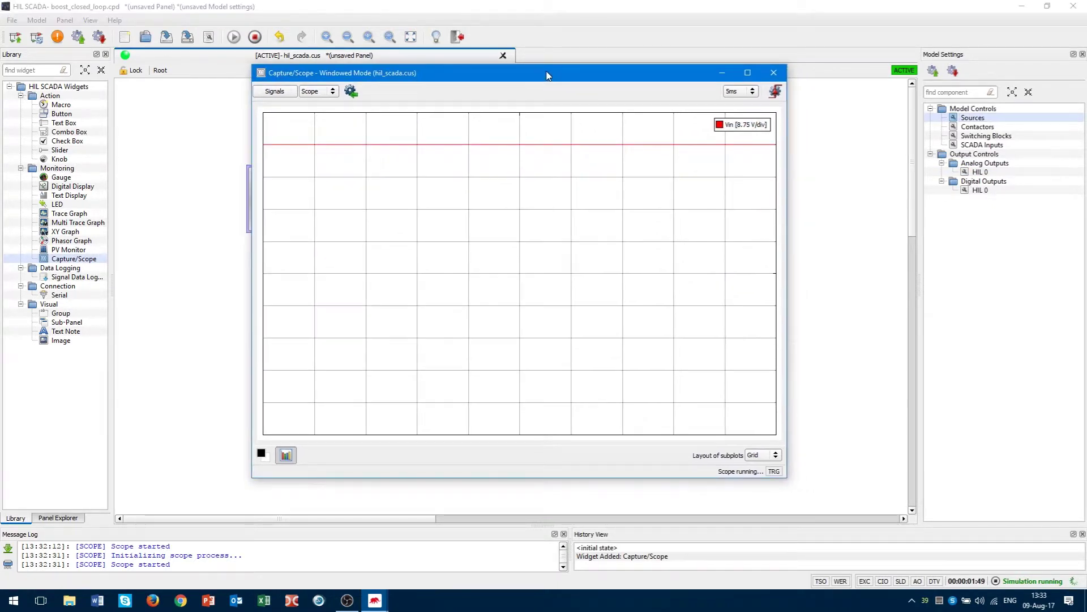
{"action": "left_click", "coordinate": [275, 92]}
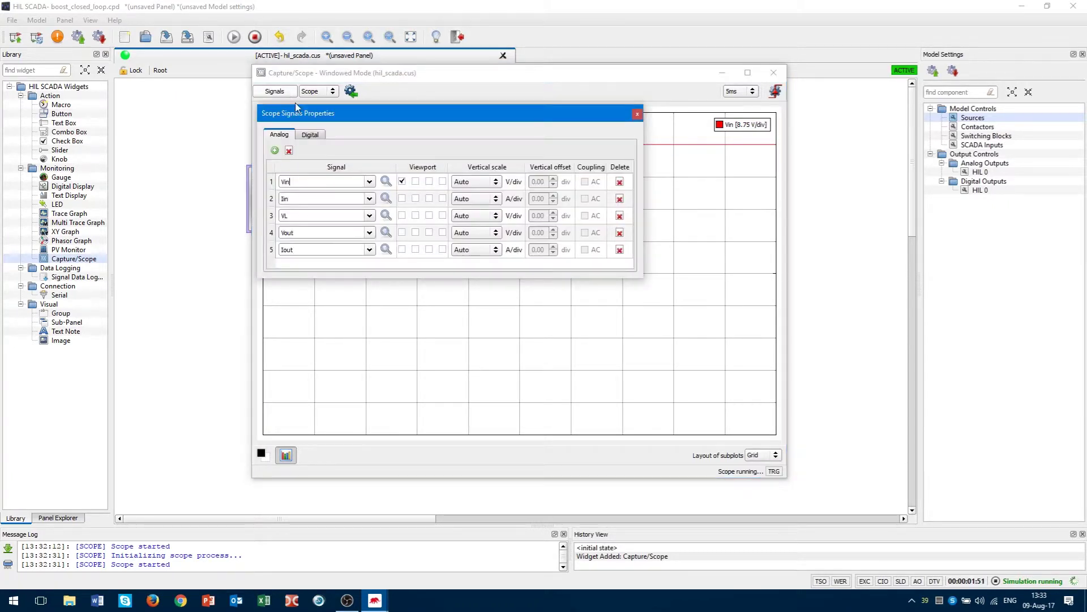
{"action": "left_click", "coordinate": [415, 199]}
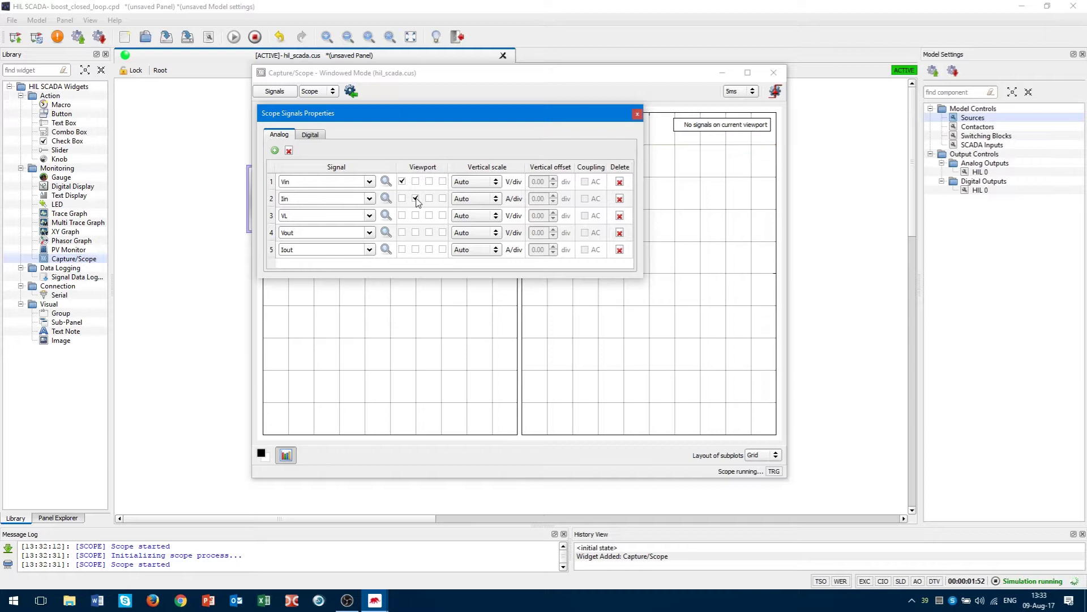
{"action": "left_click_drag", "start_coordinate": [433, 116], "coordinate": [246, 300]}
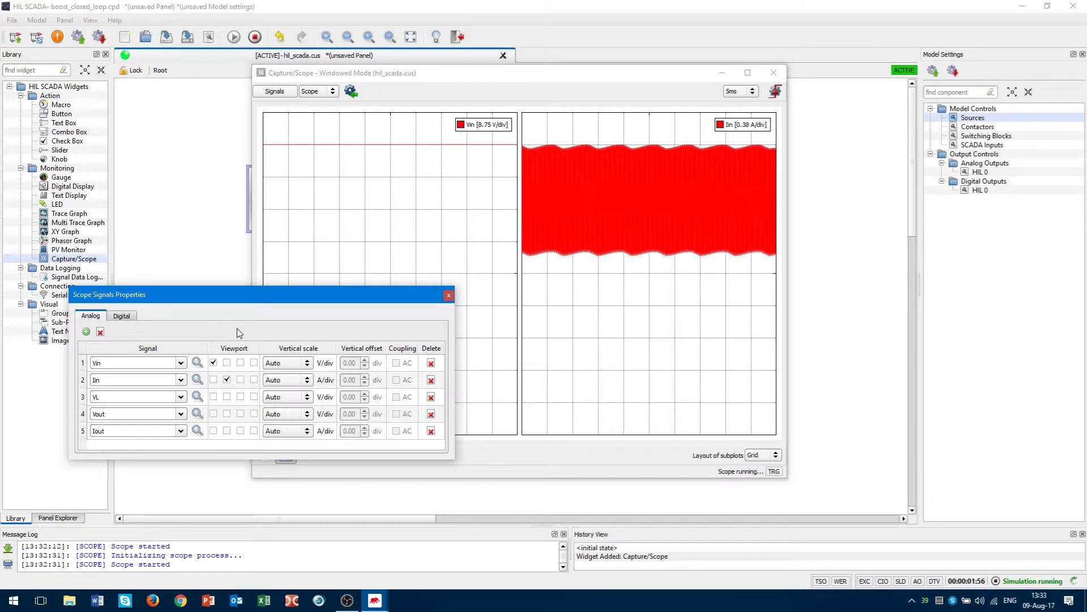
{"action": "left_click", "coordinate": [240, 396]}
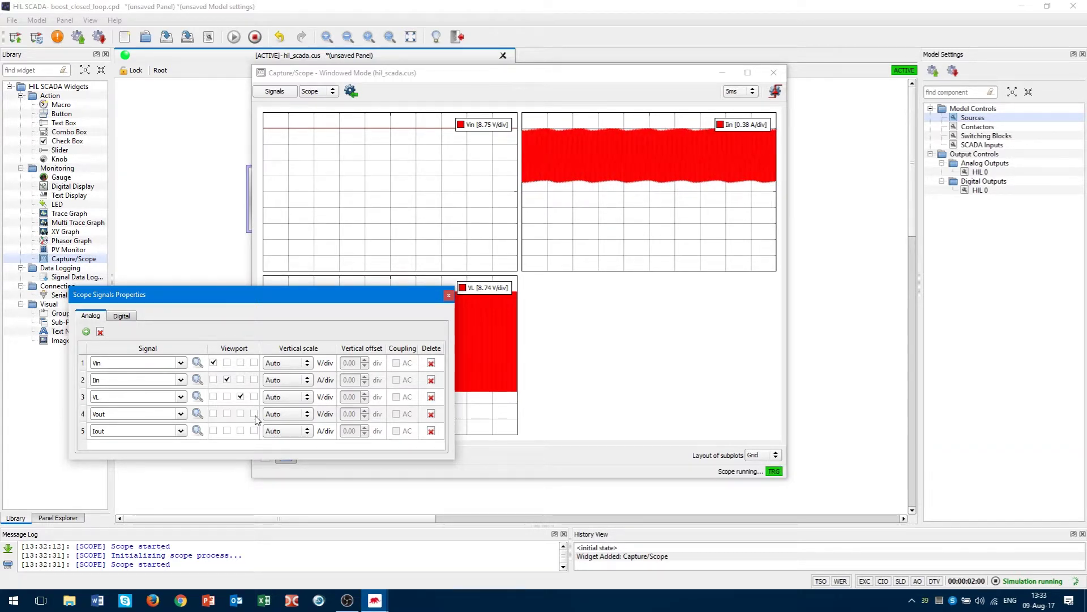
{"action": "left_click", "coordinate": [254, 414]}
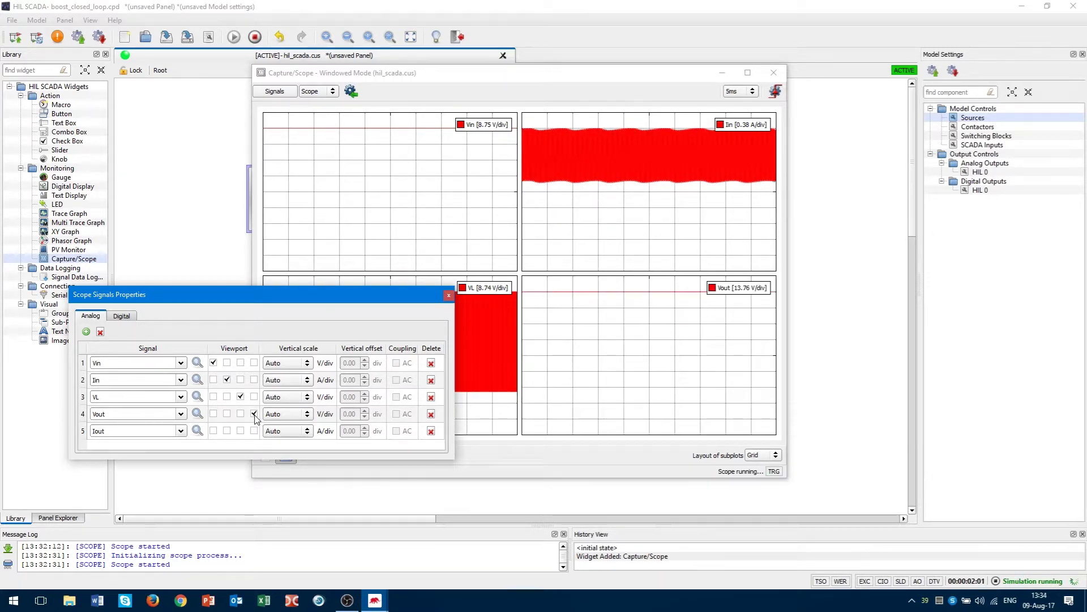
{"action": "left_click", "coordinate": [579, 341]}
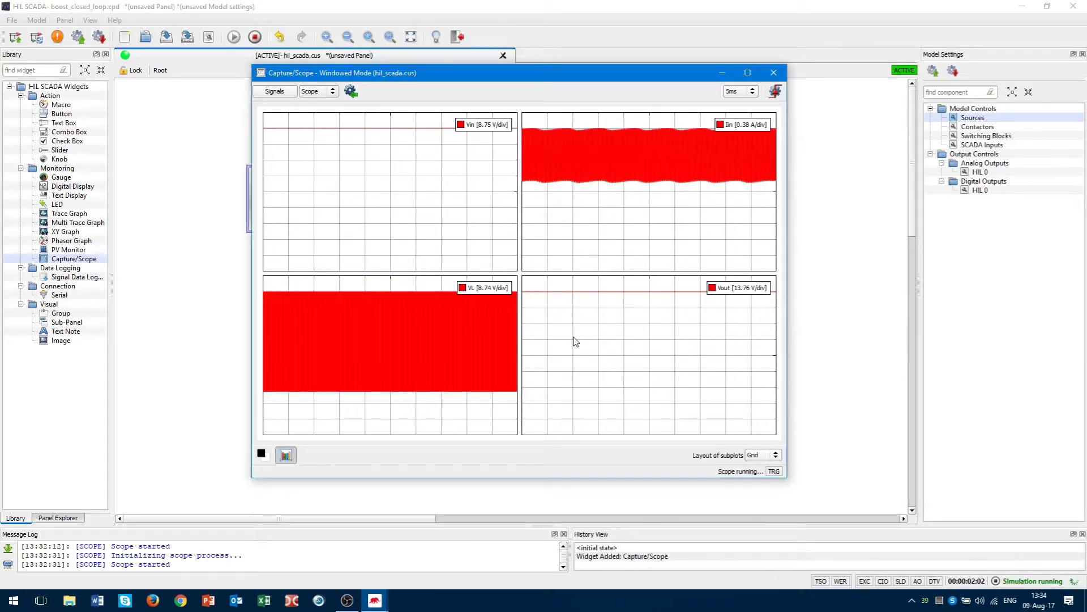
Maximize the scope so the Vin, Iin, VL and Vout plots fill the screen.
{"action": "double_click", "coordinate": [512, 75]}
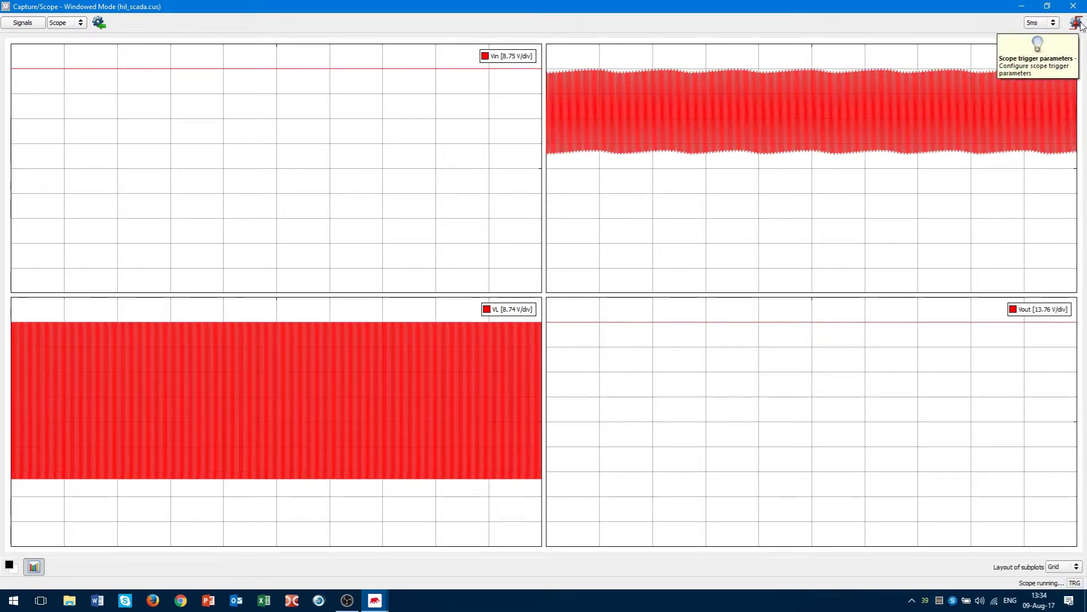
{"action": "left_click", "coordinate": [1077, 23]}
{"action": "left_click", "coordinate": [586, 268]}
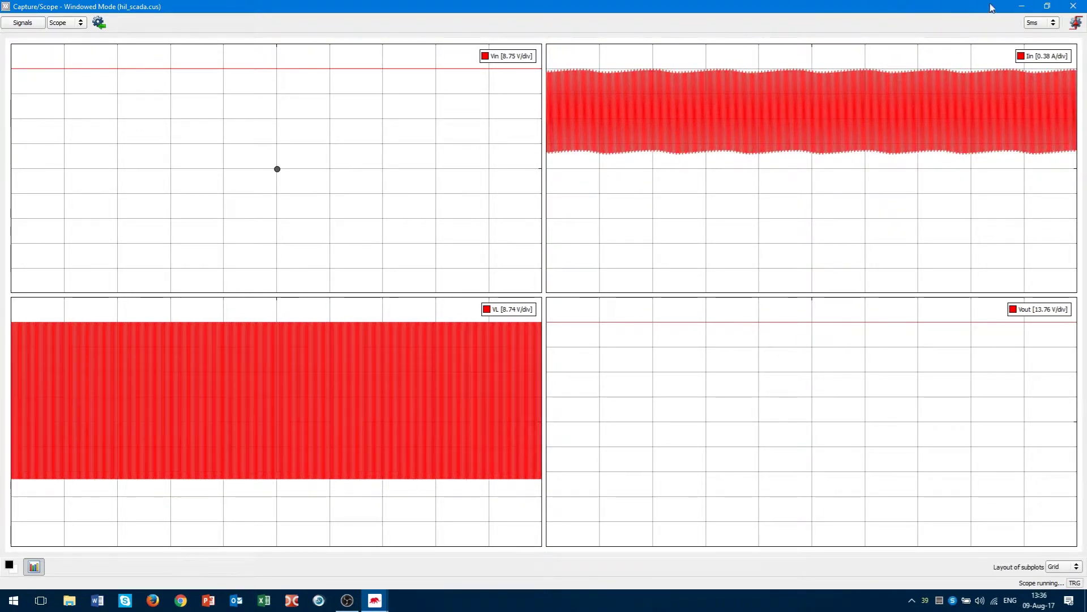
Set the scope trigger to Auto mode, Analog type, source VL, rising edge, threshold 0.000.
{"action": "left_click", "coordinate": [1076, 22]}
{"action": "left_click", "coordinate": [1023, 72]}
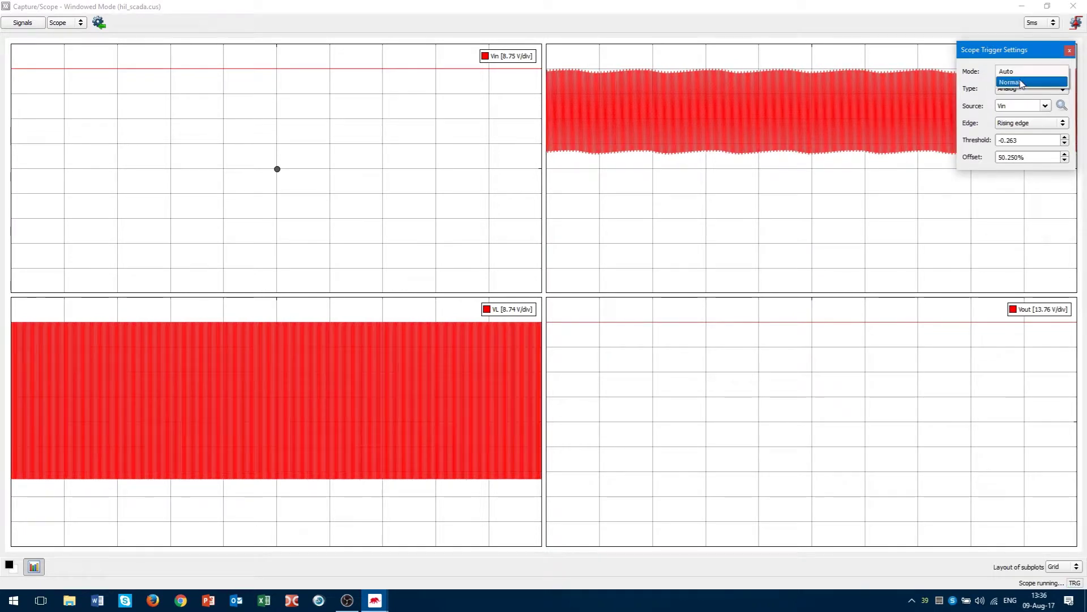
{"action": "left_click", "coordinate": [1020, 72]}
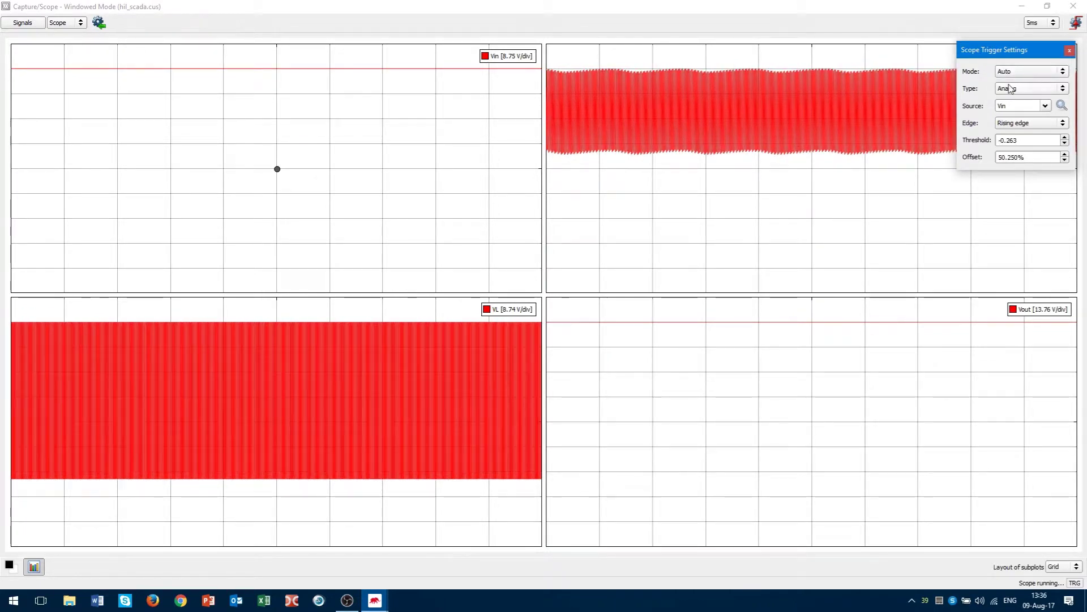
{"action": "left_click", "coordinate": [1013, 90]}
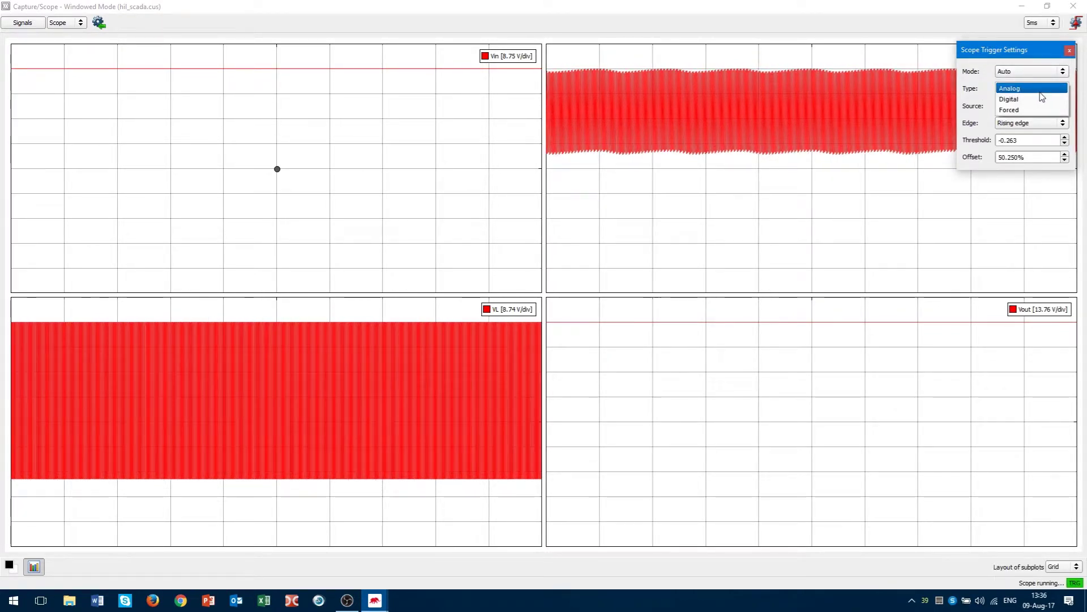
{"action": "left_click", "coordinate": [1020, 89]}
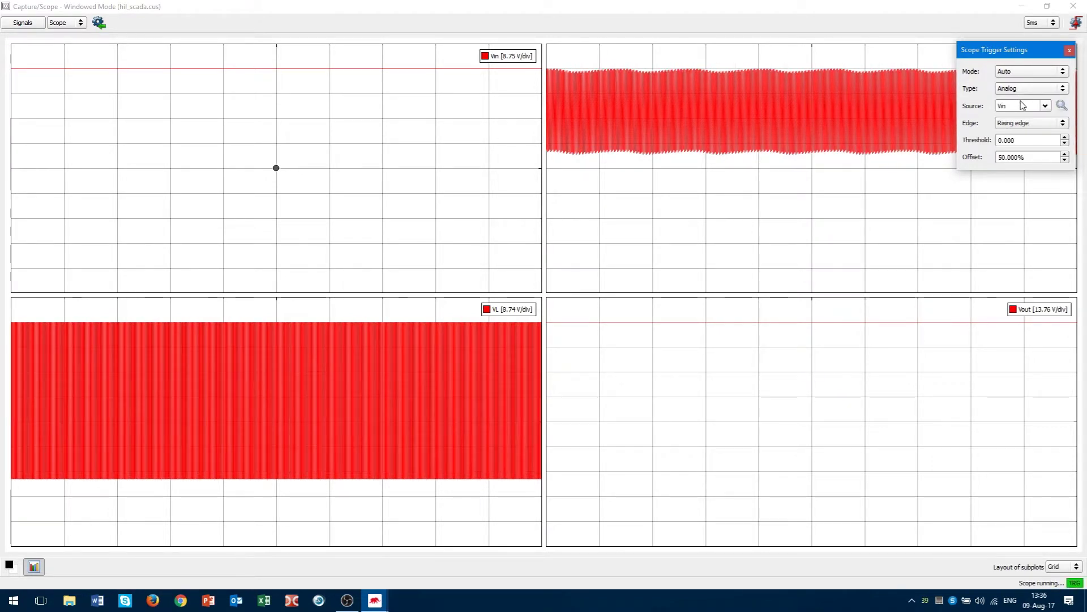
{"action": "left_click", "coordinate": [1043, 106]}
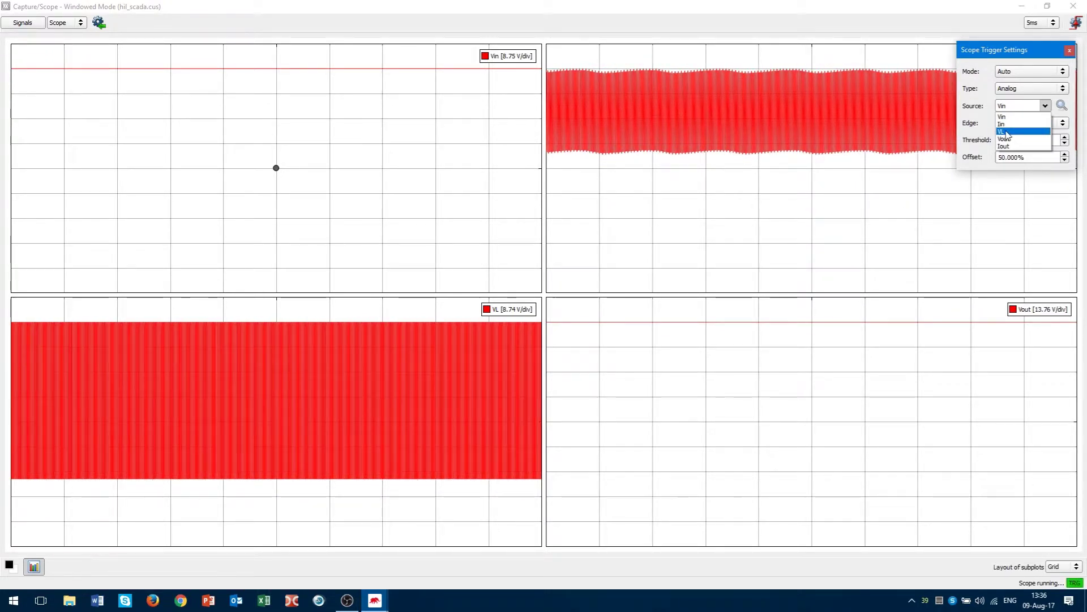
{"action": "left_click", "coordinate": [1006, 132]}
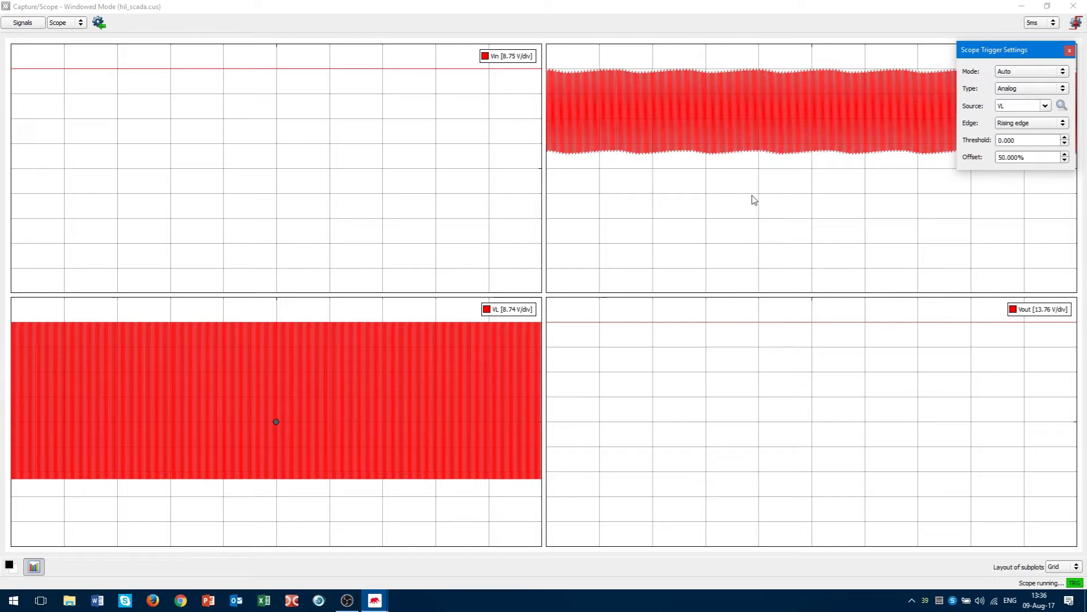
{"action": "left_click", "coordinate": [1023, 125]}
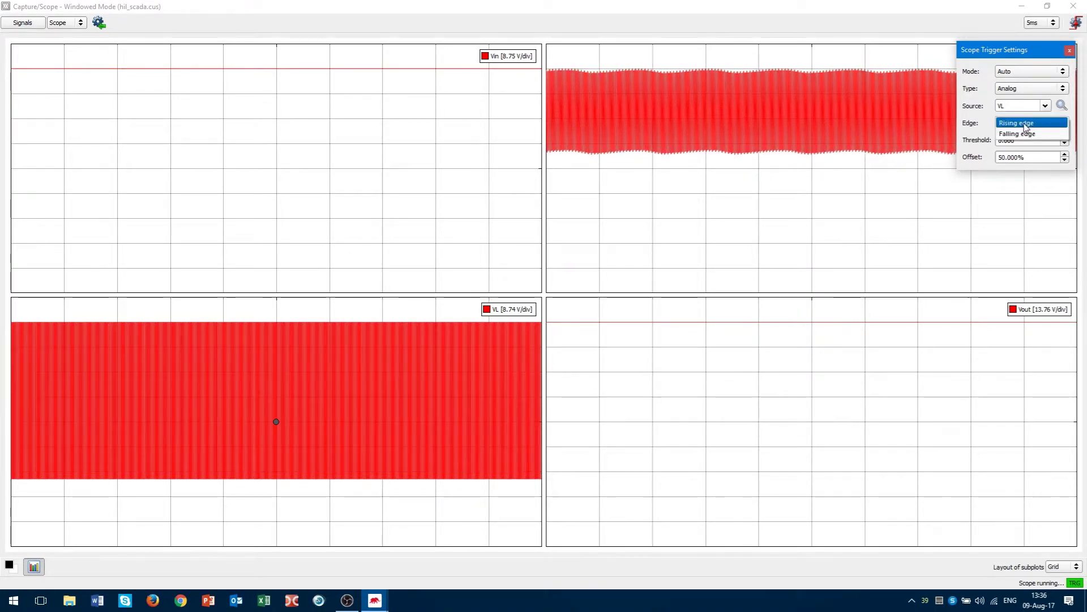
{"action": "left_click", "coordinate": [1024, 125]}
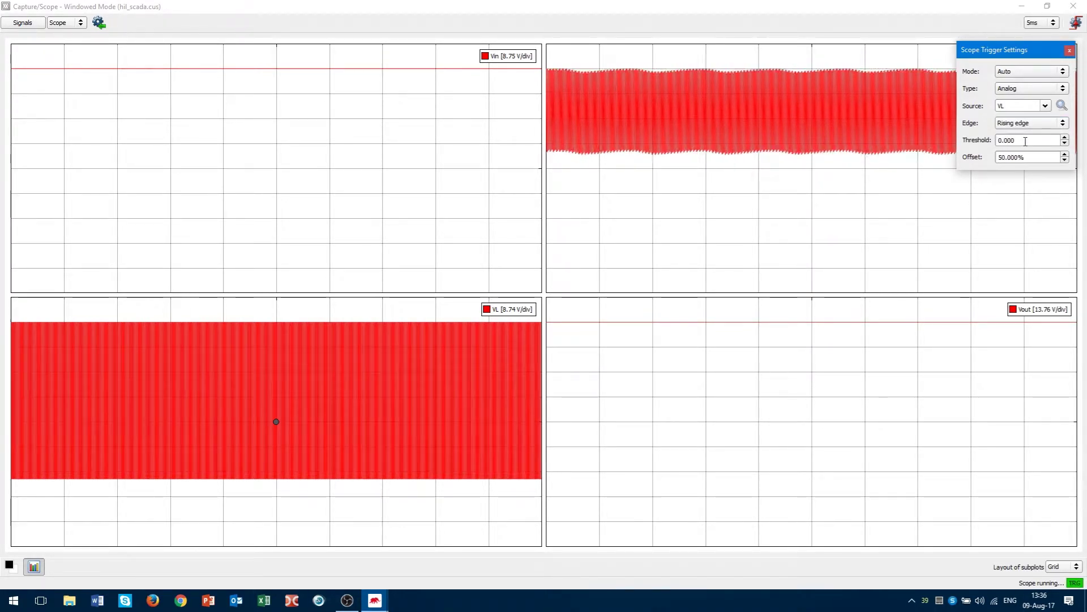
{"action": "left_click", "coordinate": [1025, 141]}
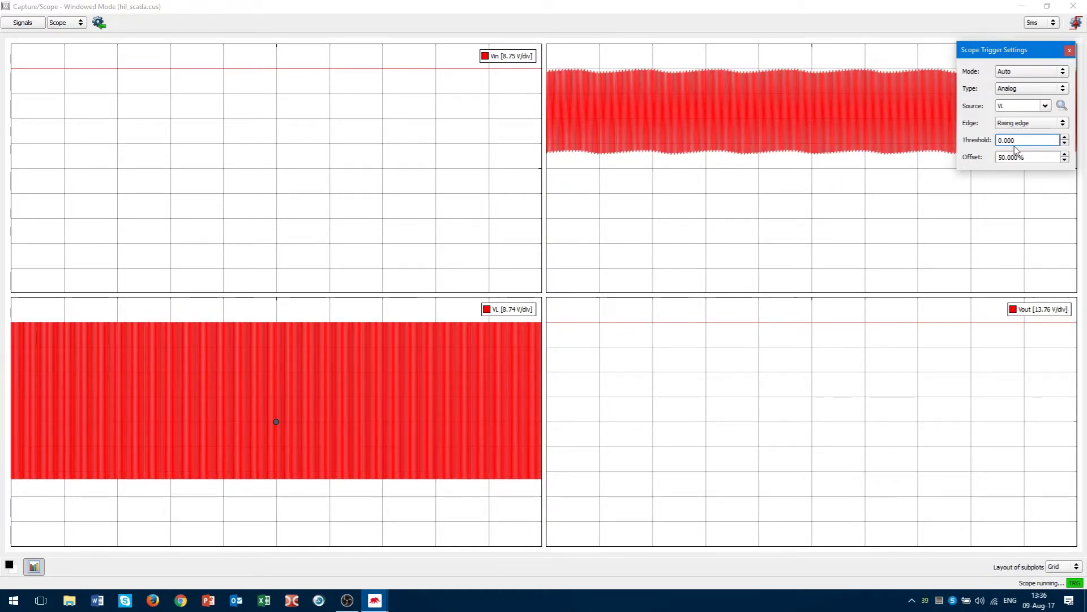
{"action": "left_click", "coordinate": [351, 504]}
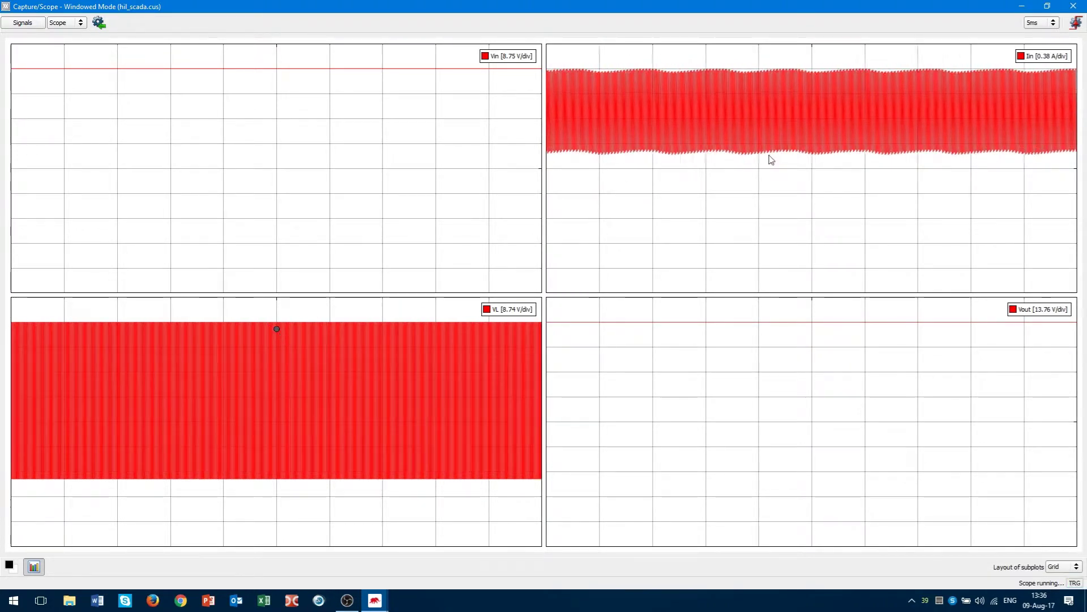
Set the scope time base to 200µs to reveal Iin ripple and VL switching.
{"action": "left_click", "coordinate": [1040, 22]}
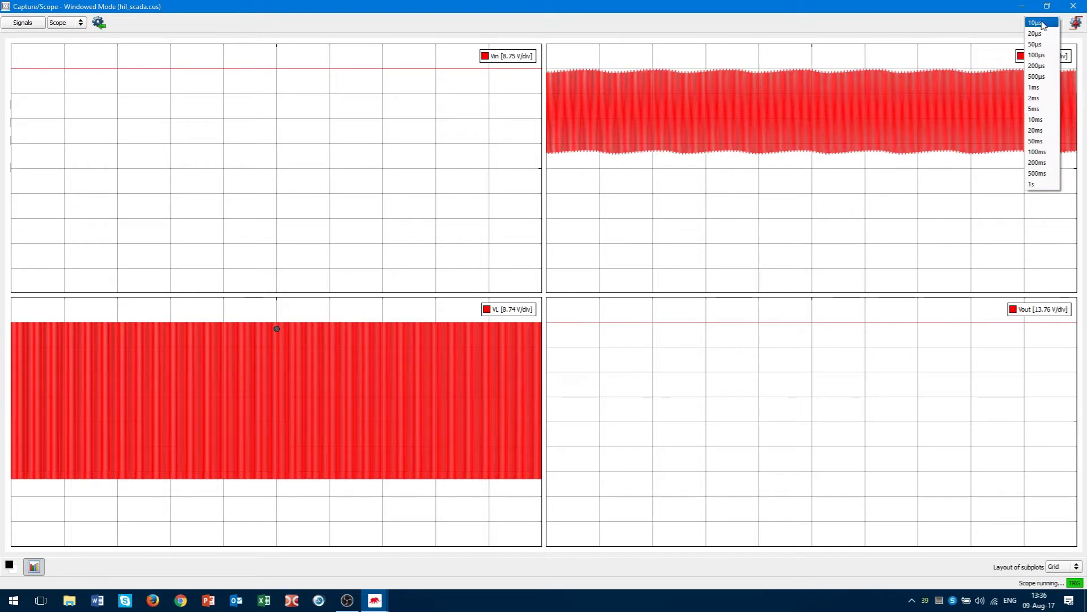
{"action": "left_click", "coordinate": [1040, 66]}
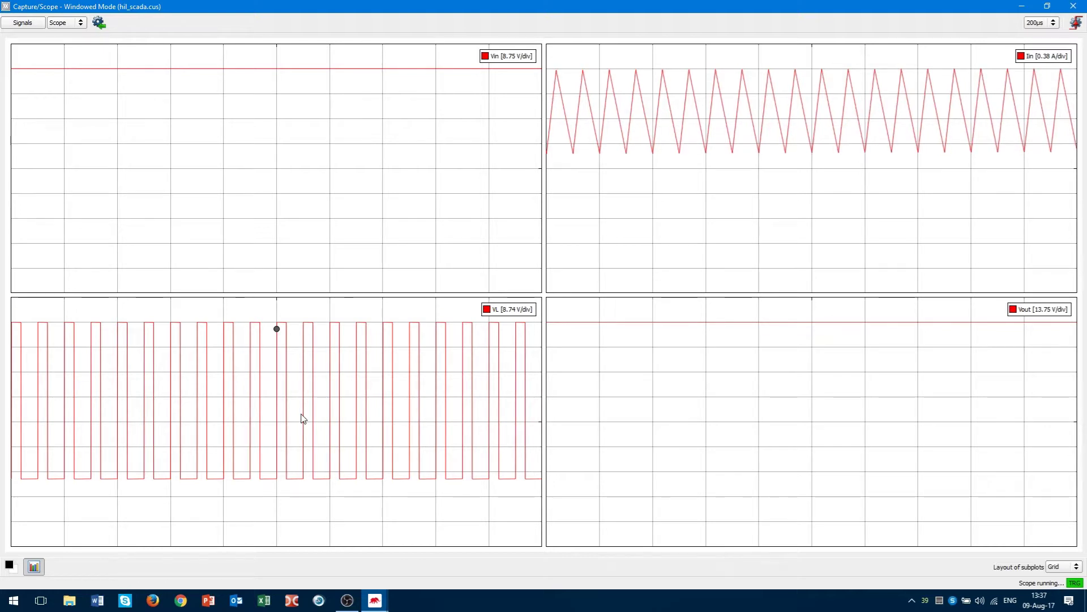
{"action": "left_click", "coordinate": [79, 26]}
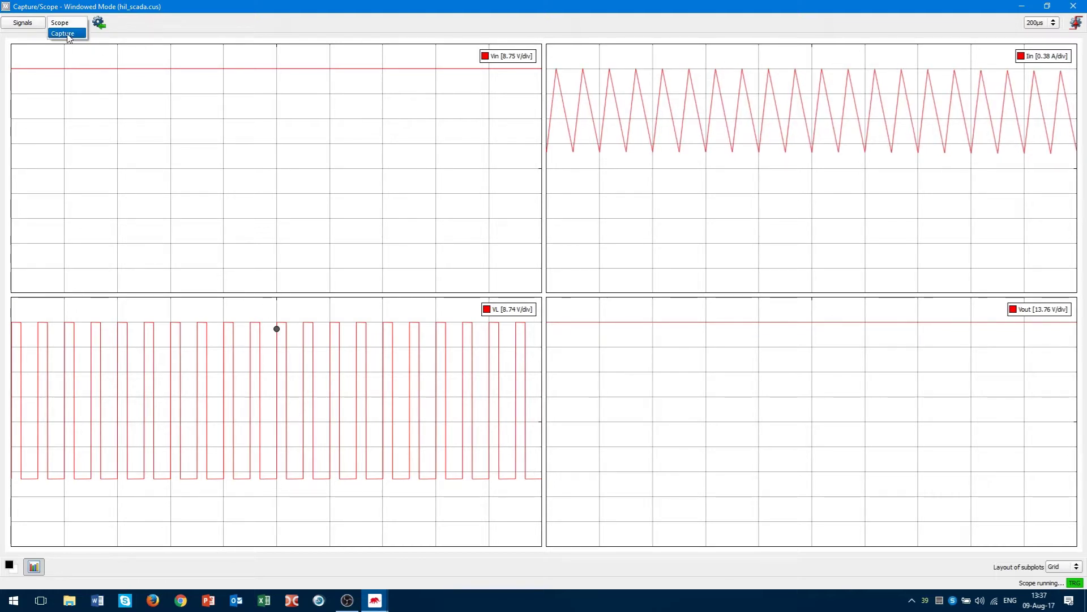
Switch to capture mode, add three signal rows, and import the scope's settings.
{"action": "left_click", "coordinate": [69, 35]}
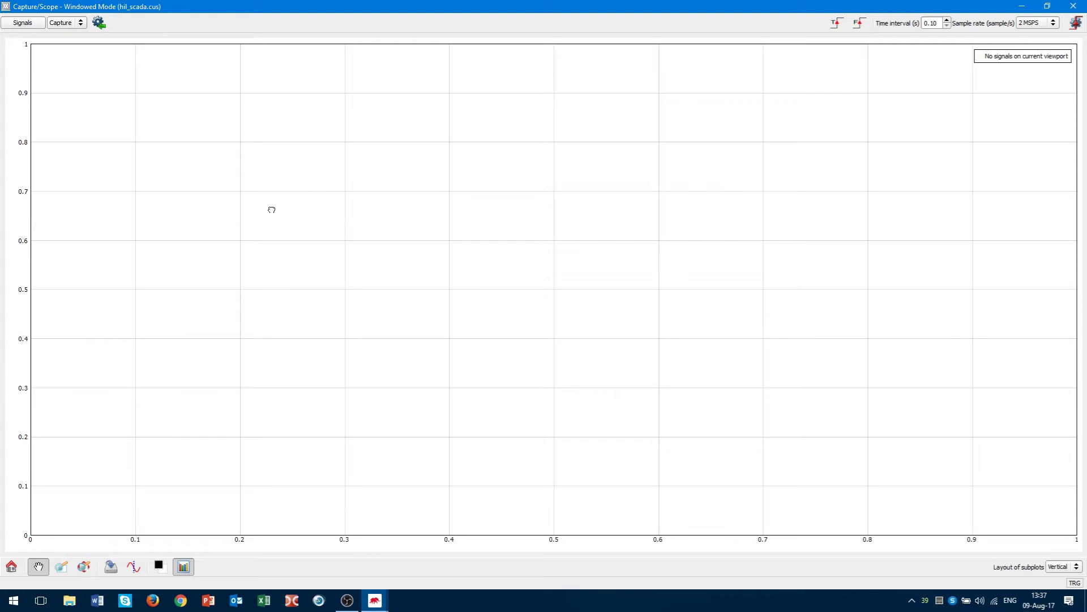
{"action": "left_click", "coordinate": [22, 24]}
{"action": "left_click", "coordinate": [23, 82]}
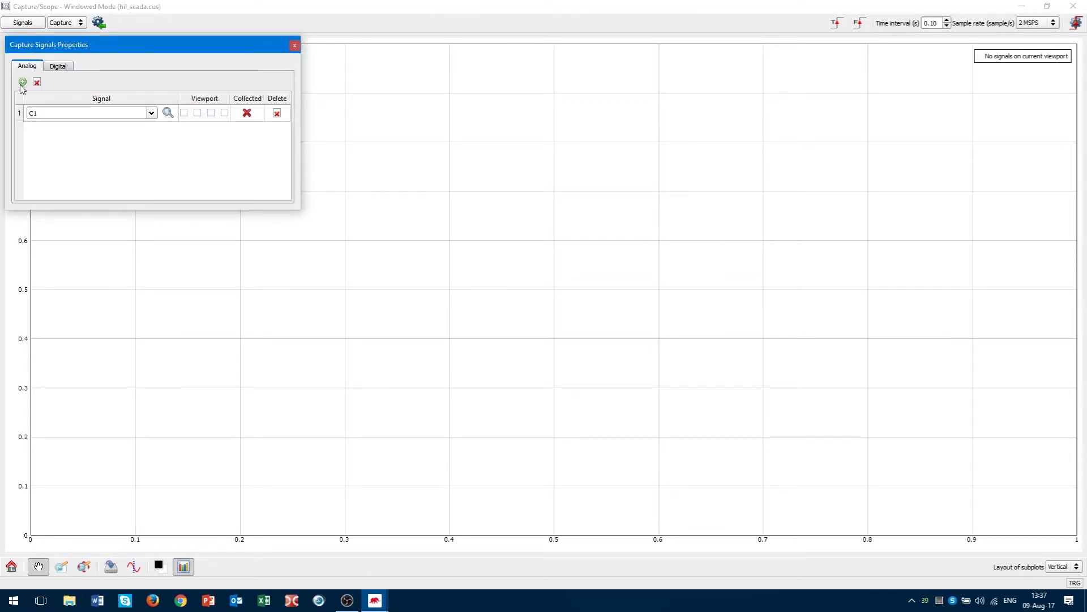
{"action": "left_click", "coordinate": [22, 82]}
{"action": "left_click", "coordinate": [23, 82]}
{"action": "left_click", "coordinate": [110, 283]}
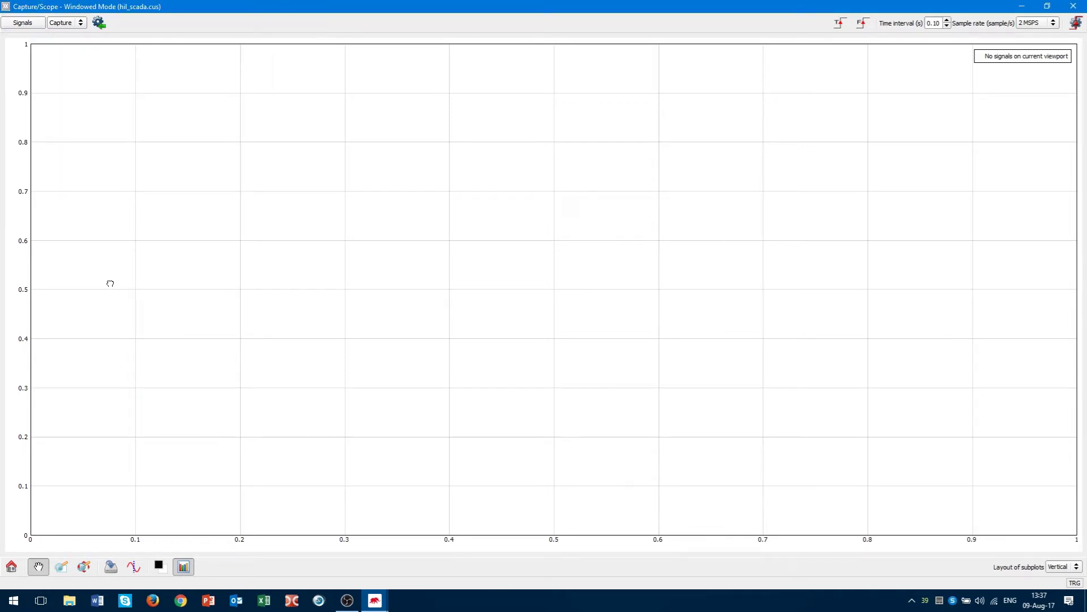
{"action": "left_click", "coordinate": [100, 25]}
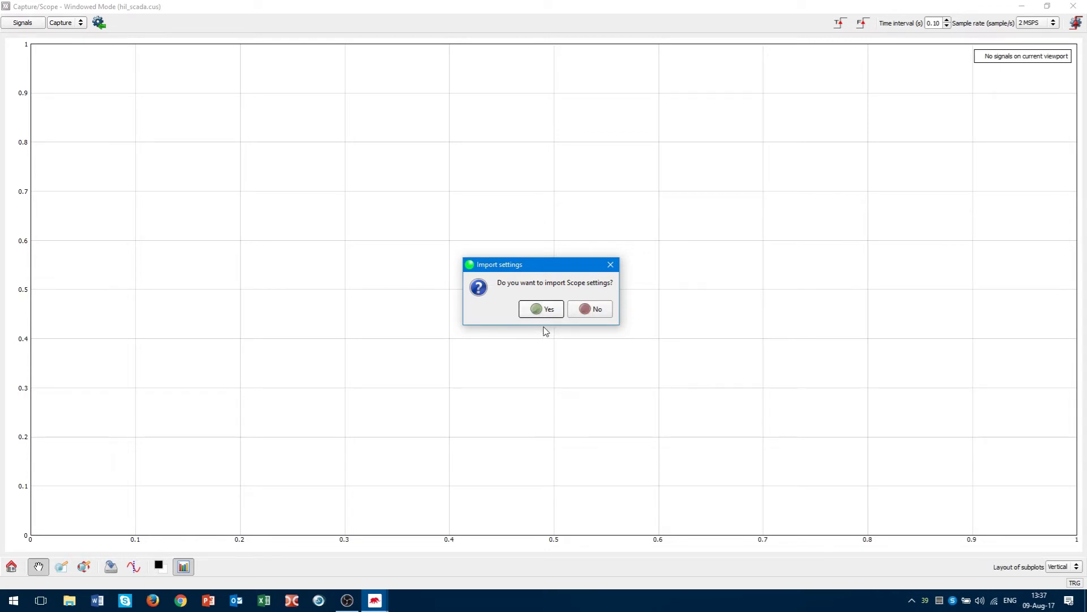
{"action": "left_click", "coordinate": [542, 309]}
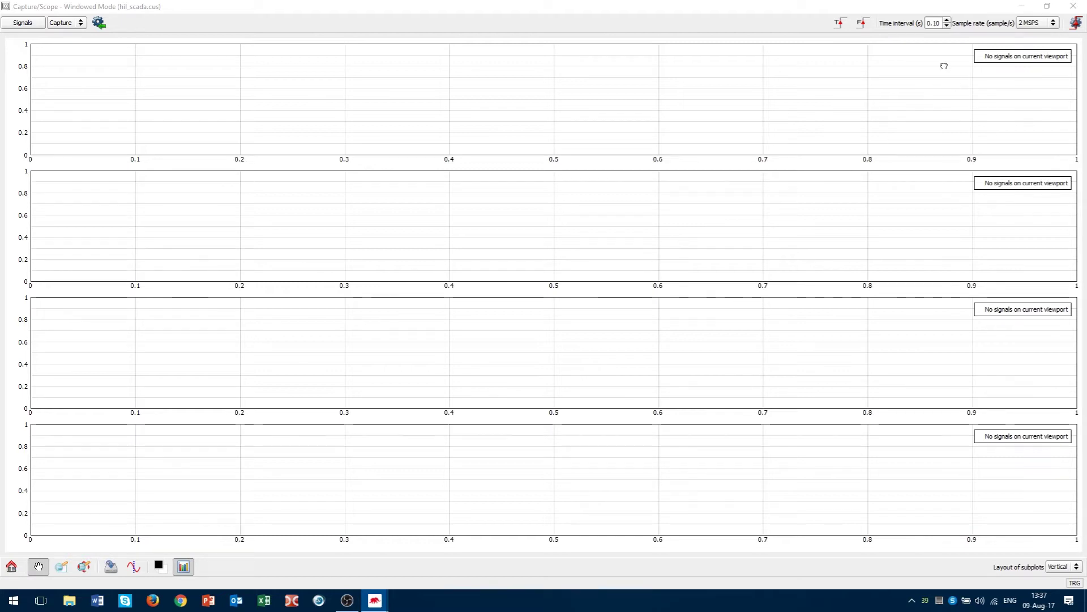
Review the capture trigger settings and set the capture sample rate to 1 MSPS.
{"action": "left_click", "coordinate": [1079, 25]}
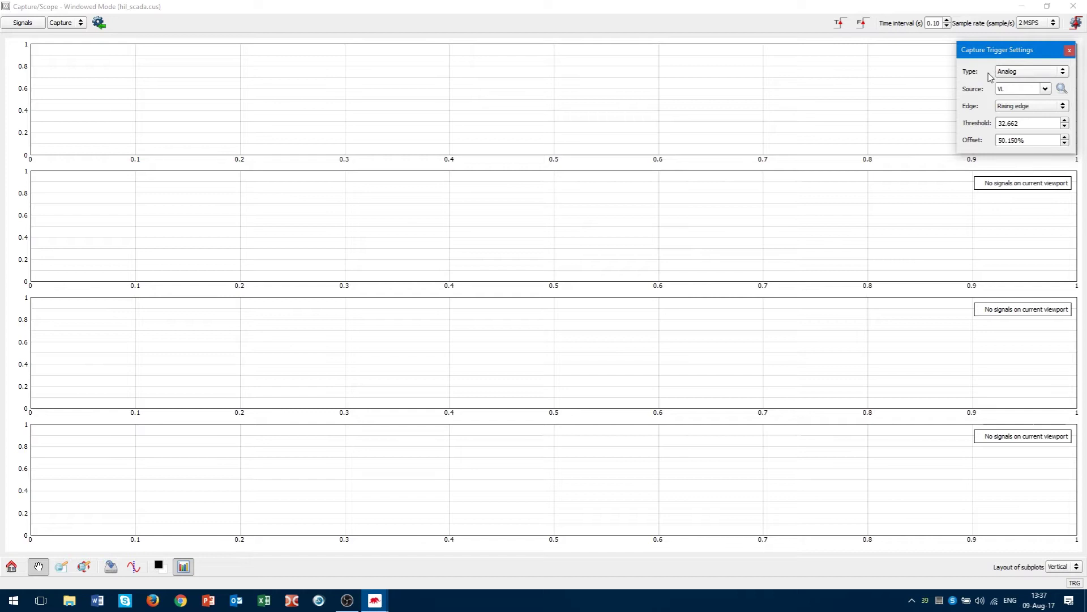
{"action": "left_click", "coordinate": [941, 73]}
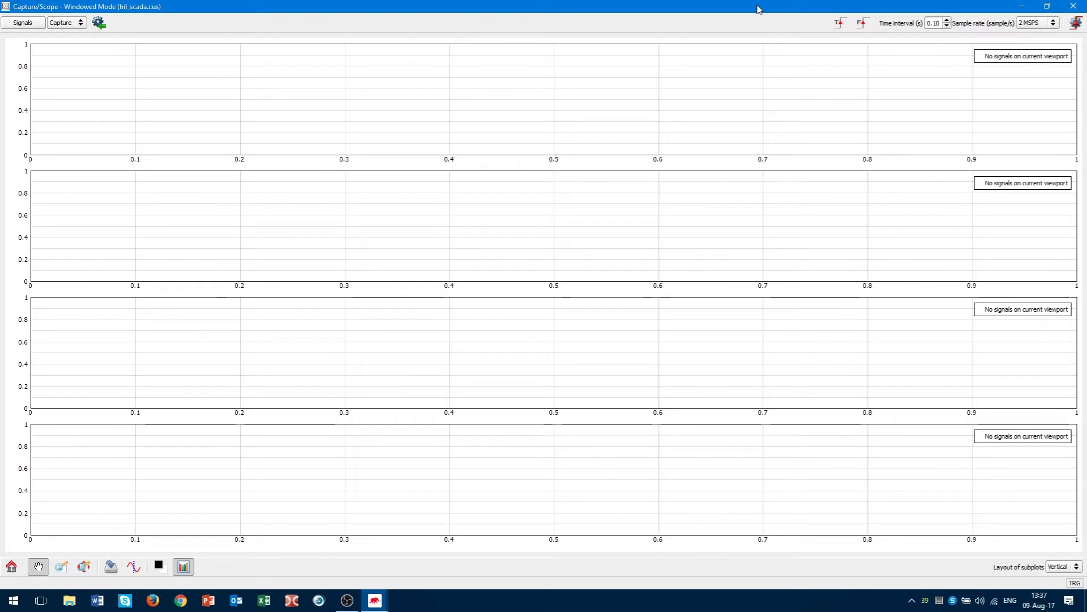
{"action": "left_click", "coordinate": [1032, 26]}
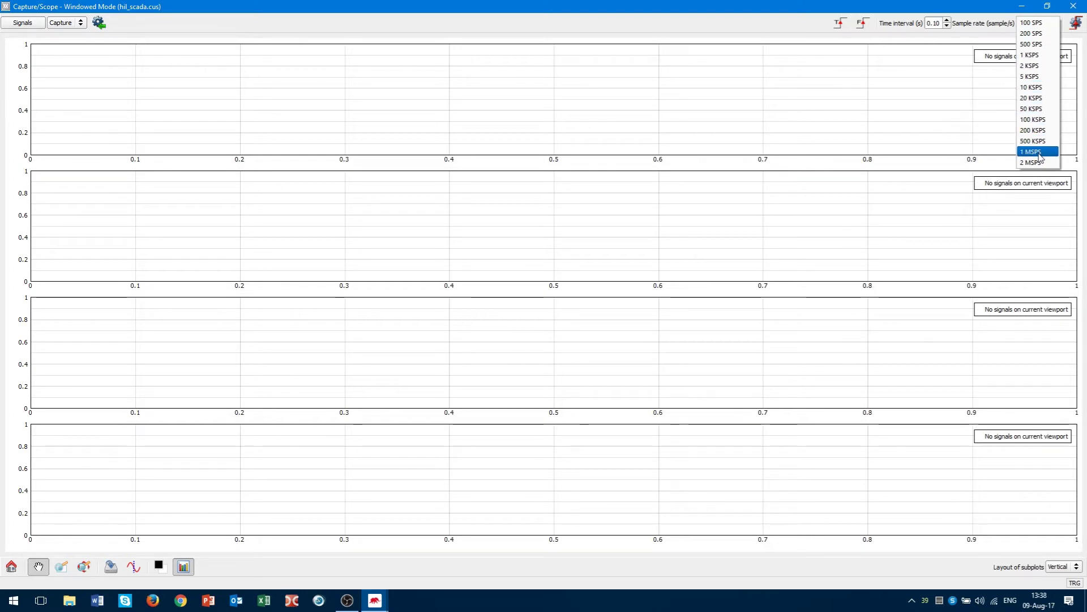
{"action": "left_click", "coordinate": [1033, 44]}
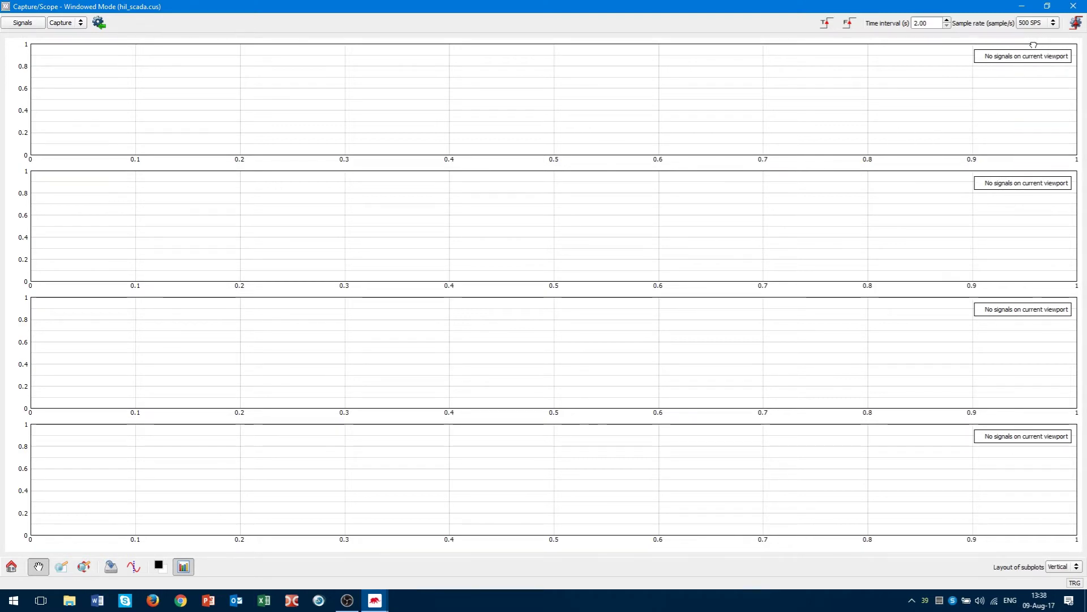
{"action": "left_click", "coordinate": [1034, 27]}
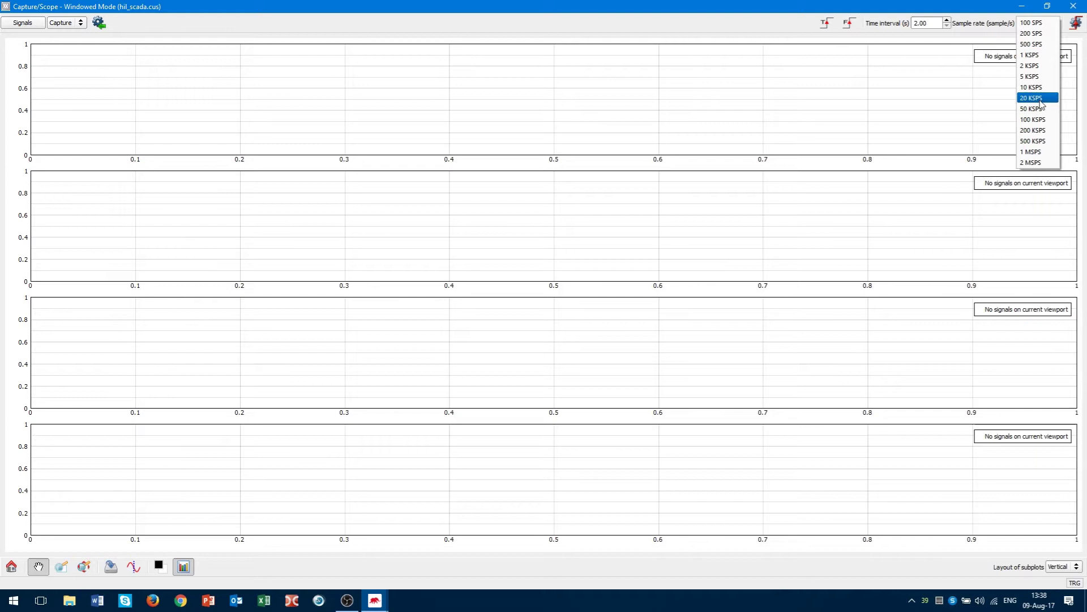
{"action": "left_click", "coordinate": [1039, 153]}
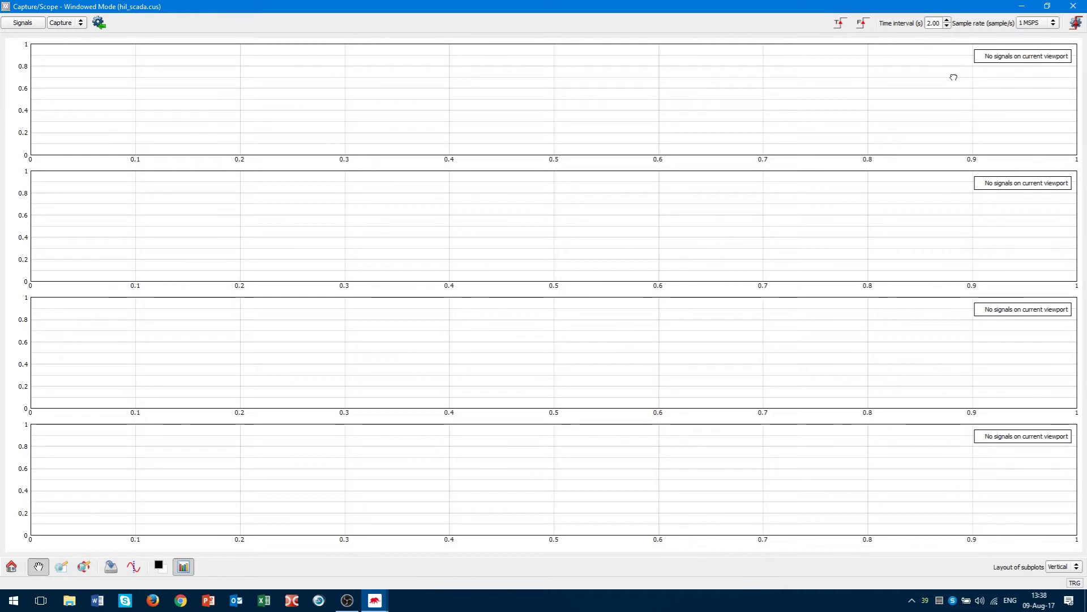
Set the capture time interval to 0.5 s, restore the window, and stop the simulation.
{"action": "left_click", "coordinate": [939, 23]}
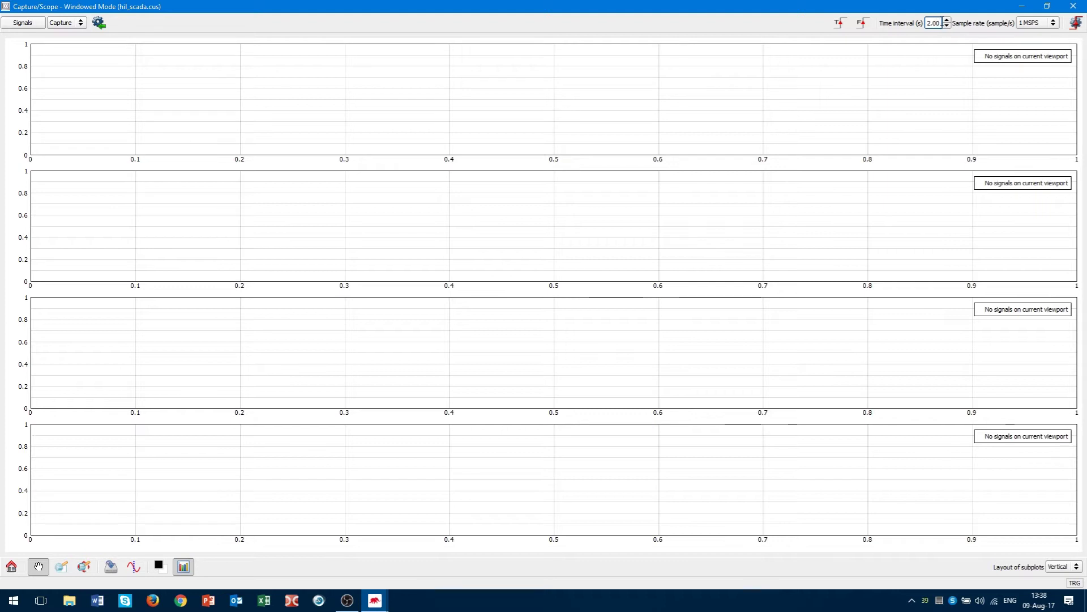
{"action": "type", "text": "0.5"}
{"action": "key", "text": "Return"}
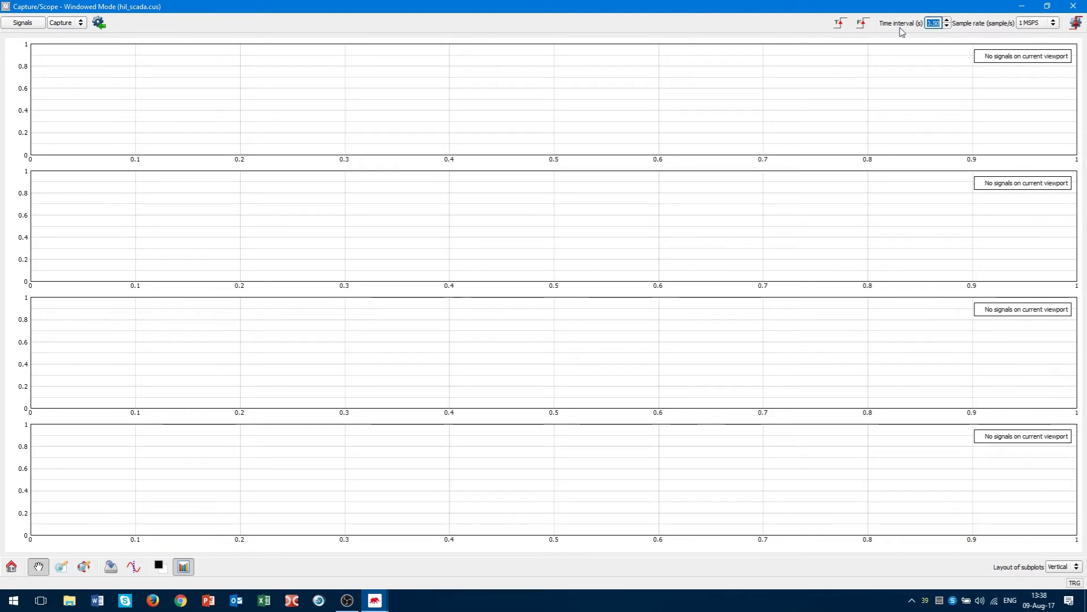
{"action": "left_click_drag", "start_coordinate": [639, 8], "coordinate": [540, 120]}
{"action": "left_click", "coordinate": [255, 37]}
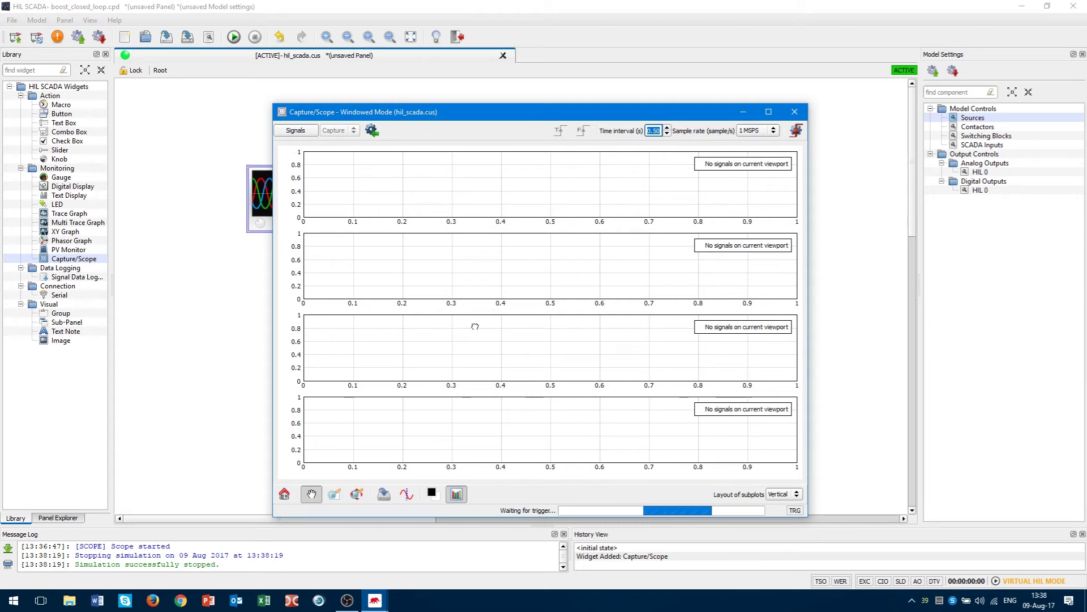
Start the simulation, accept the captured waveforms, and maximize the capture window.
{"action": "left_click", "coordinate": [234, 38]}
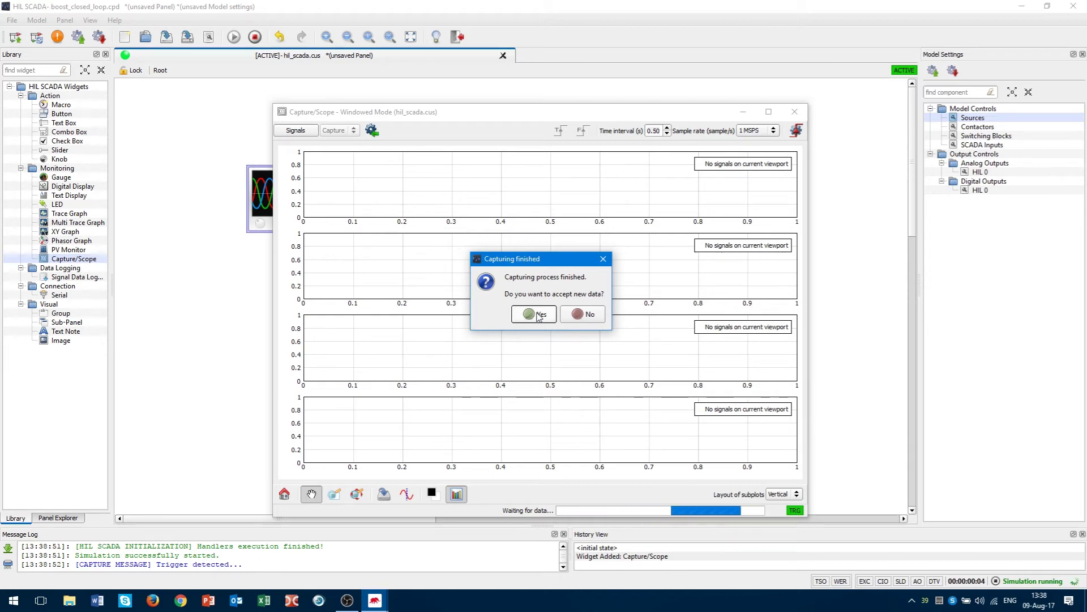
{"action": "left_click", "coordinate": [538, 315]}
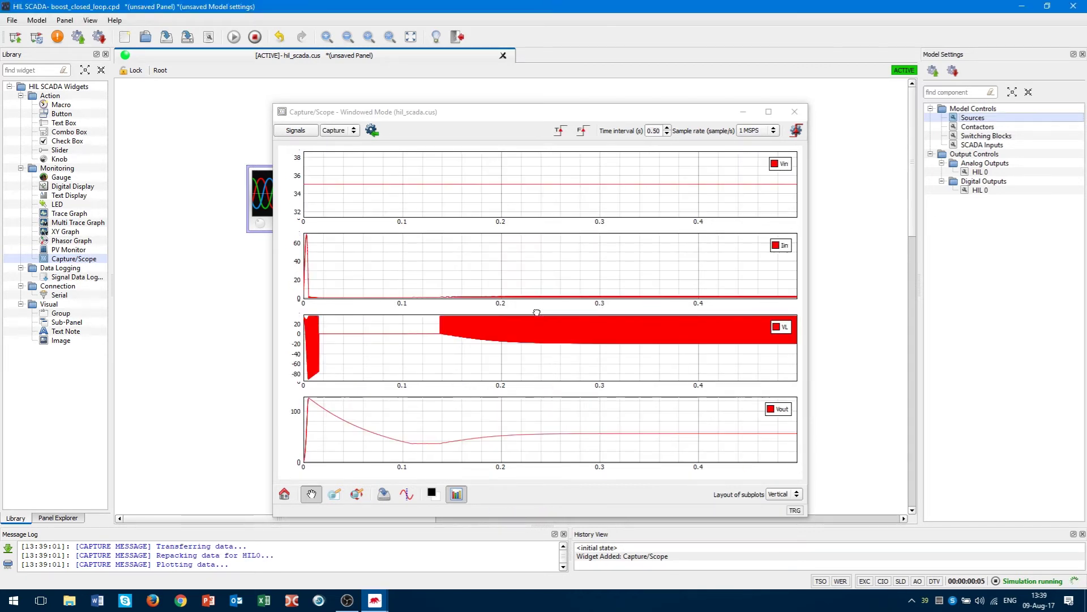
{"action": "double_click", "coordinate": [541, 111]}
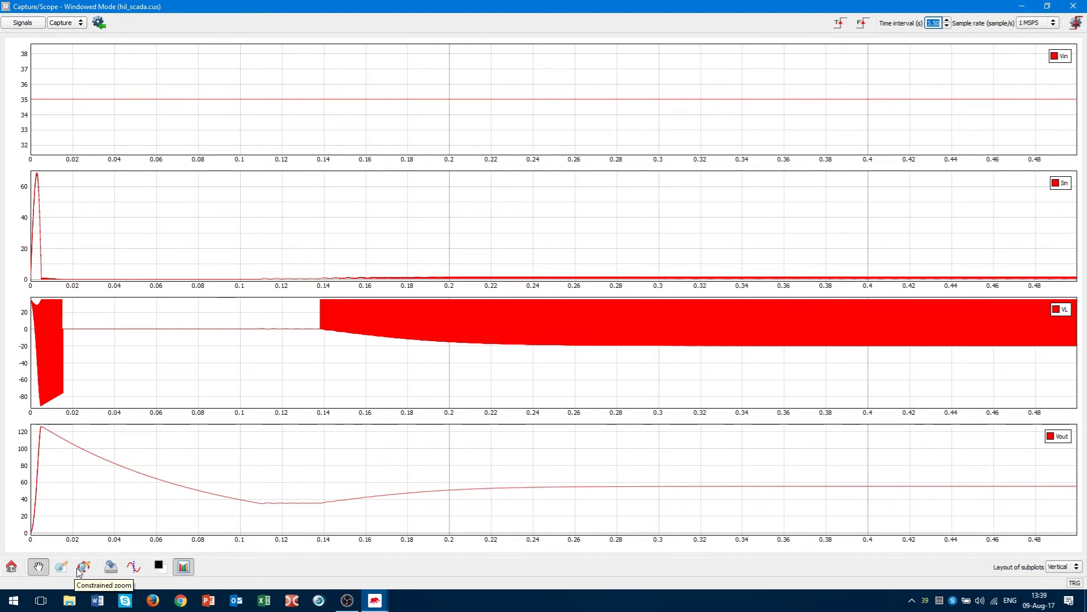
Test zooming, reset to the full 0–0.5 s view, then zoom to 0.231–0.265 s.
{"action": "left_click", "coordinate": [80, 570]}
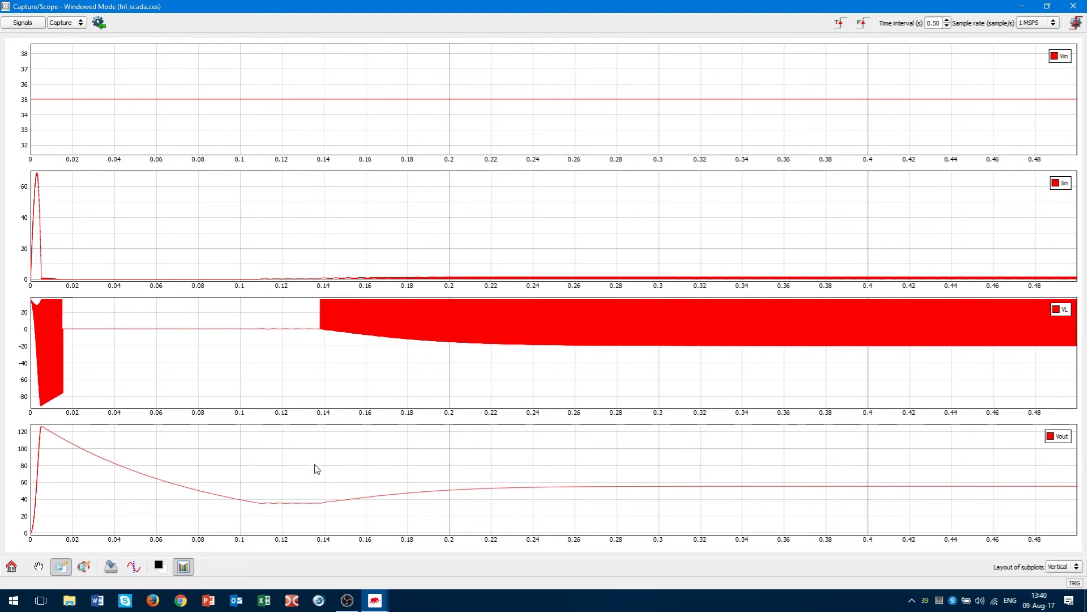
{"action": "left_click_drag", "start_coordinate": [315, 448], "coordinate": [531, 534]}
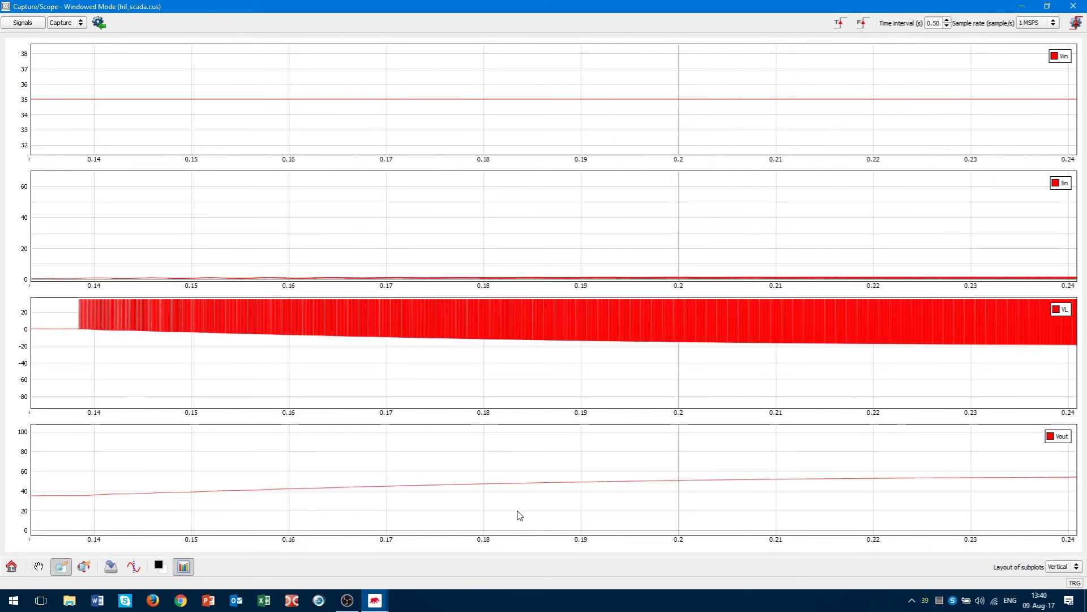
{"action": "left_click_drag", "start_coordinate": [344, 473], "coordinate": [375, 522]}
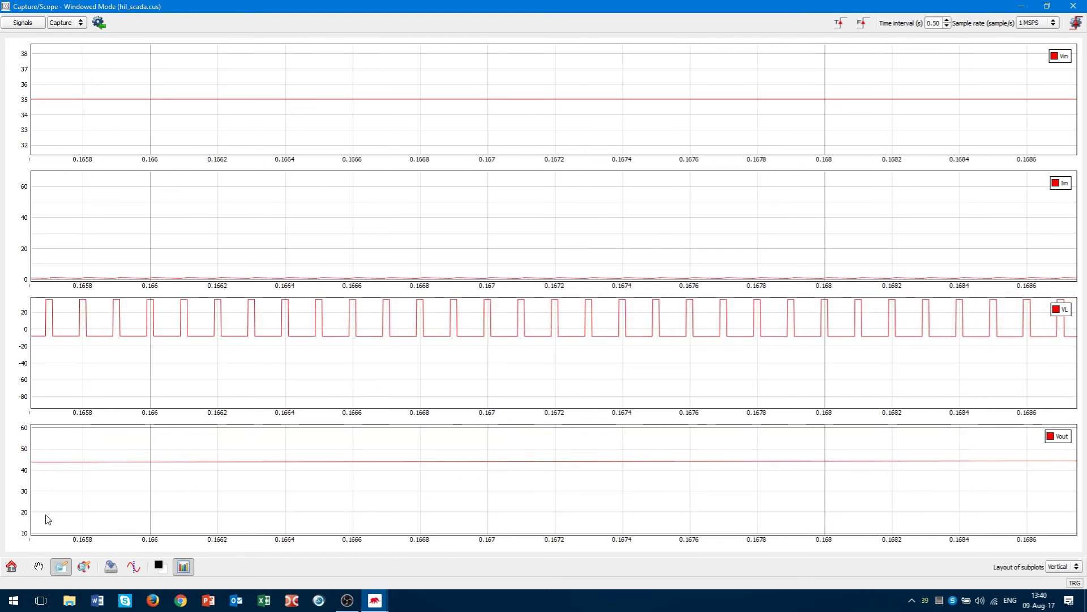
{"action": "left_click", "coordinate": [11, 568]}
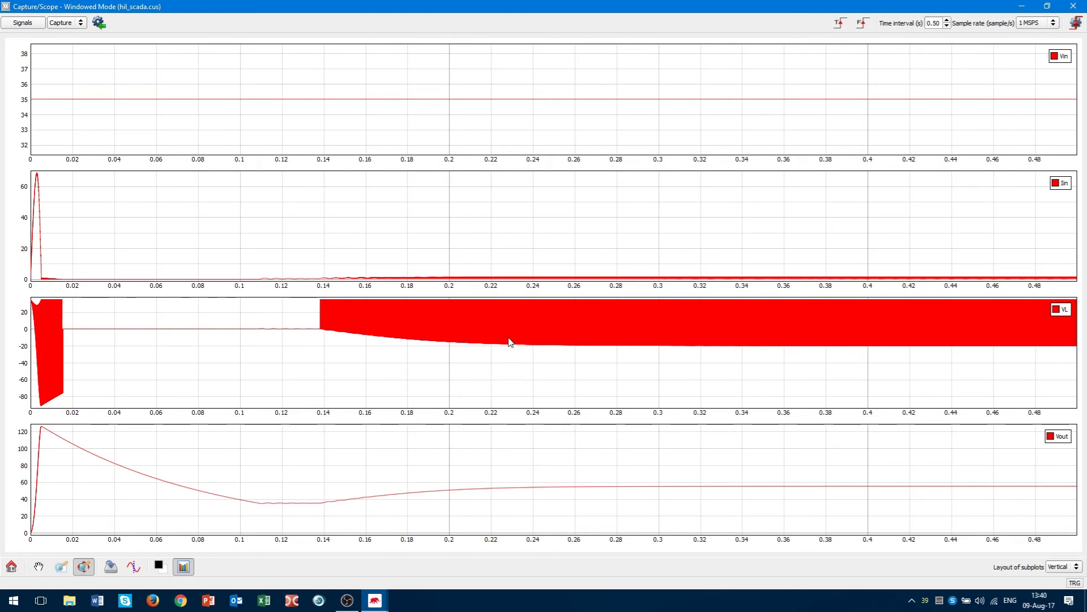
{"action": "left_click_drag", "start_coordinate": [521, 343], "coordinate": [565, 311]}
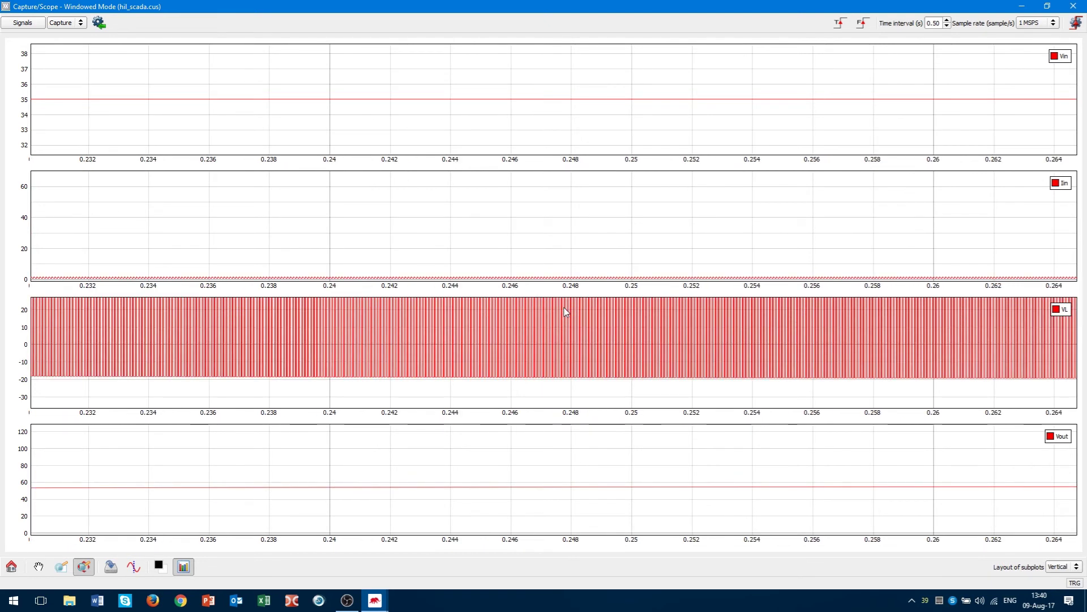
Tick Vin, Iin and VL and cancel saving them as a MAT file.
{"action": "left_click", "coordinate": [112, 567]}
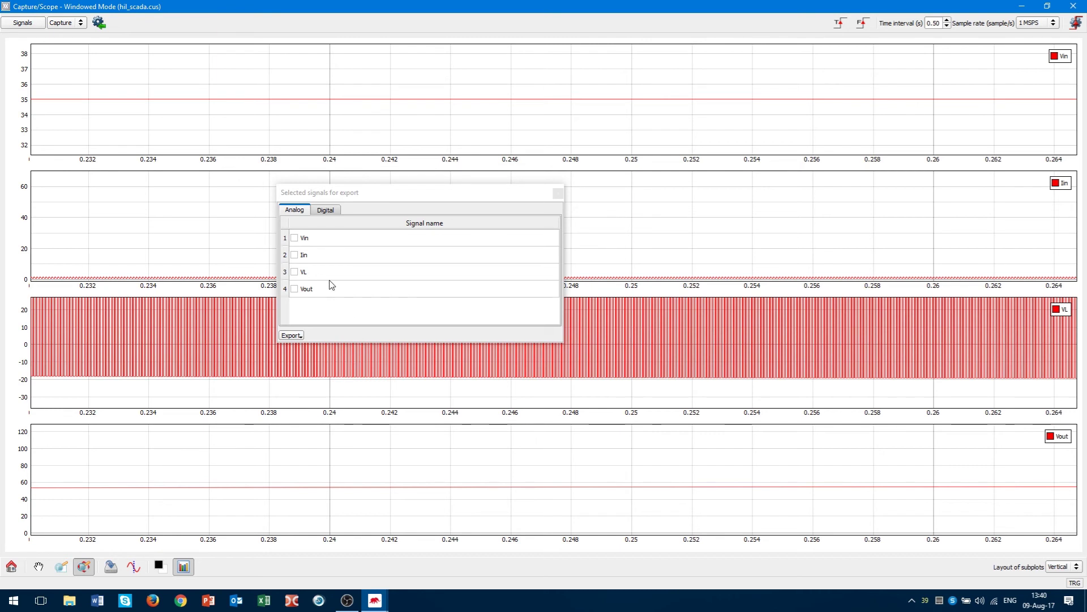
{"action": "left_click", "coordinate": [294, 238]}
{"action": "left_click", "coordinate": [294, 255]}
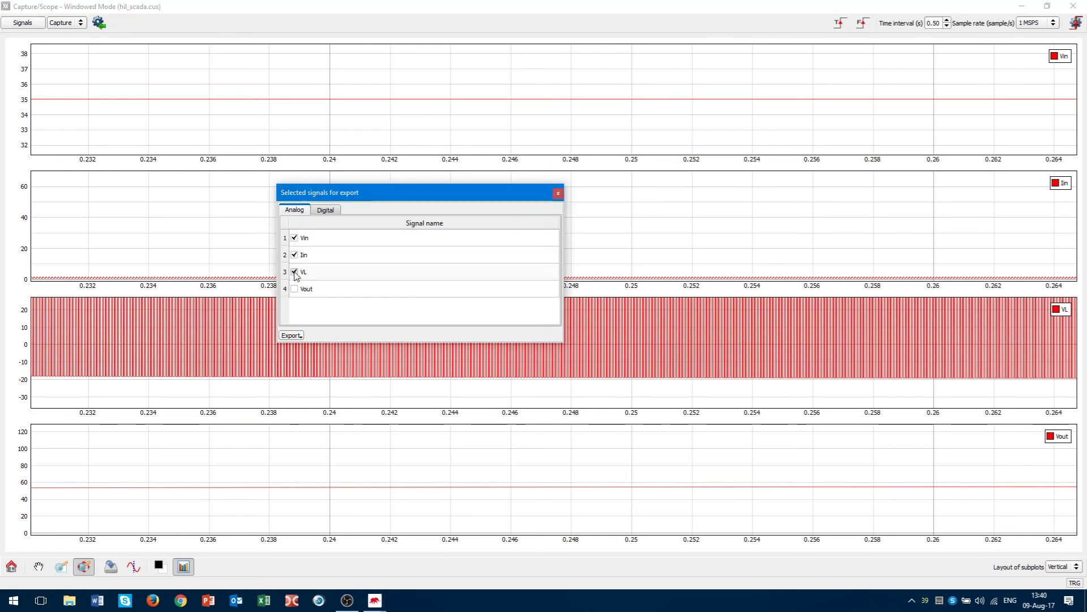
{"action": "left_click", "coordinate": [303, 336]}
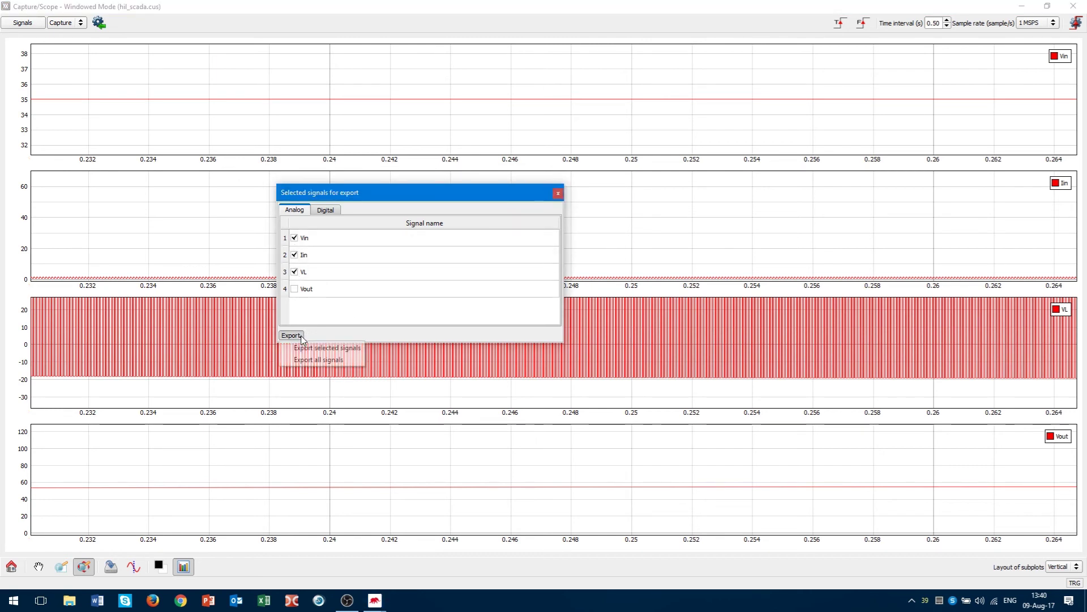
{"action": "left_click", "coordinate": [339, 347]}
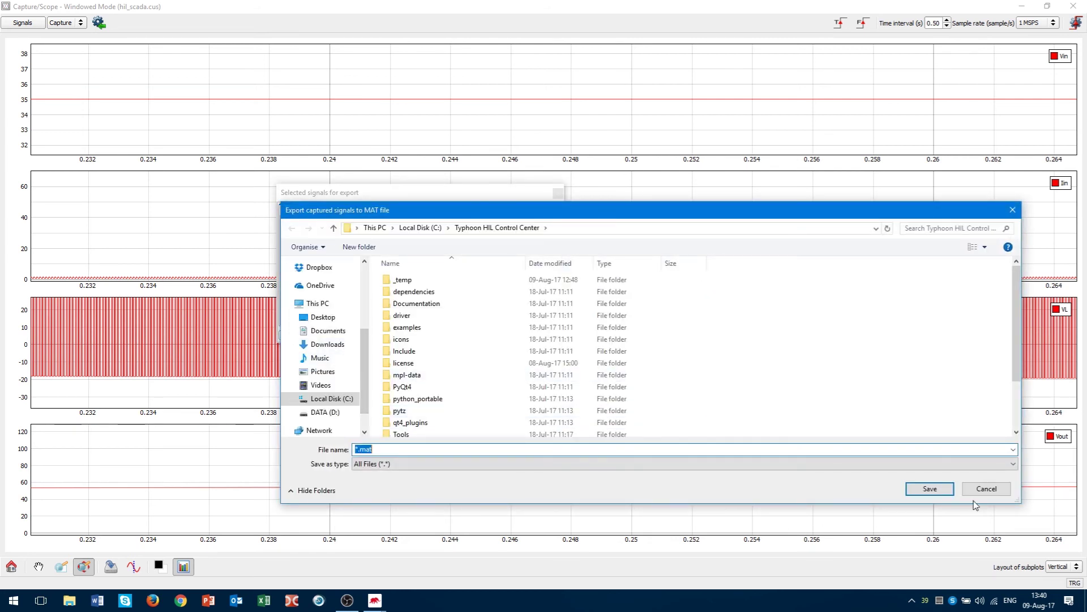
{"action": "left_click", "coordinate": [985, 489]}
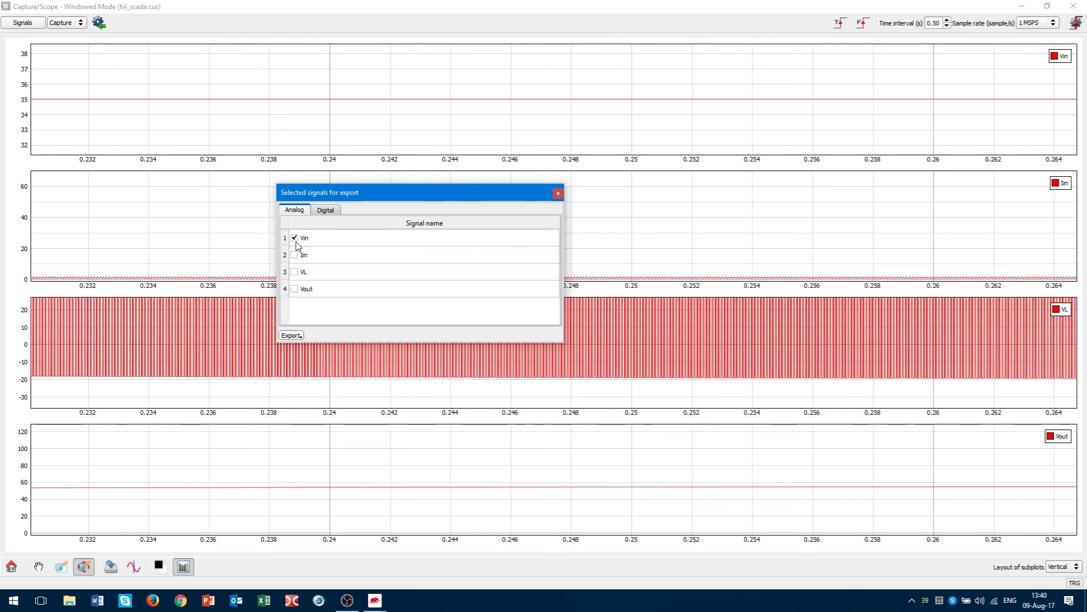
Cancel the all-signals MAT export, close the export window, and restore the scope.
{"action": "left_click", "coordinate": [297, 337]}
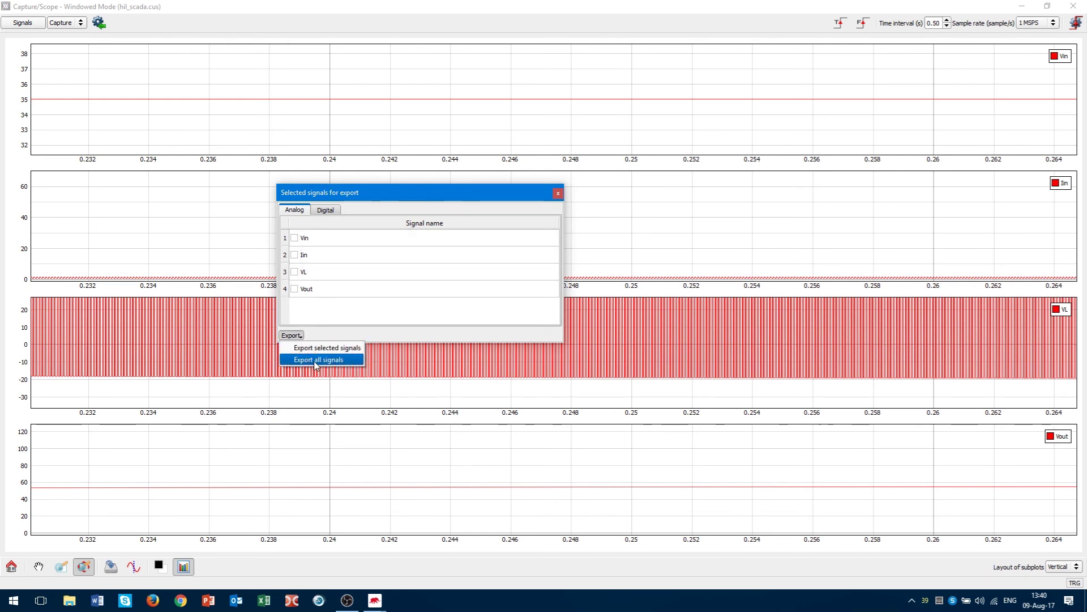
{"action": "left_click", "coordinate": [317, 360]}
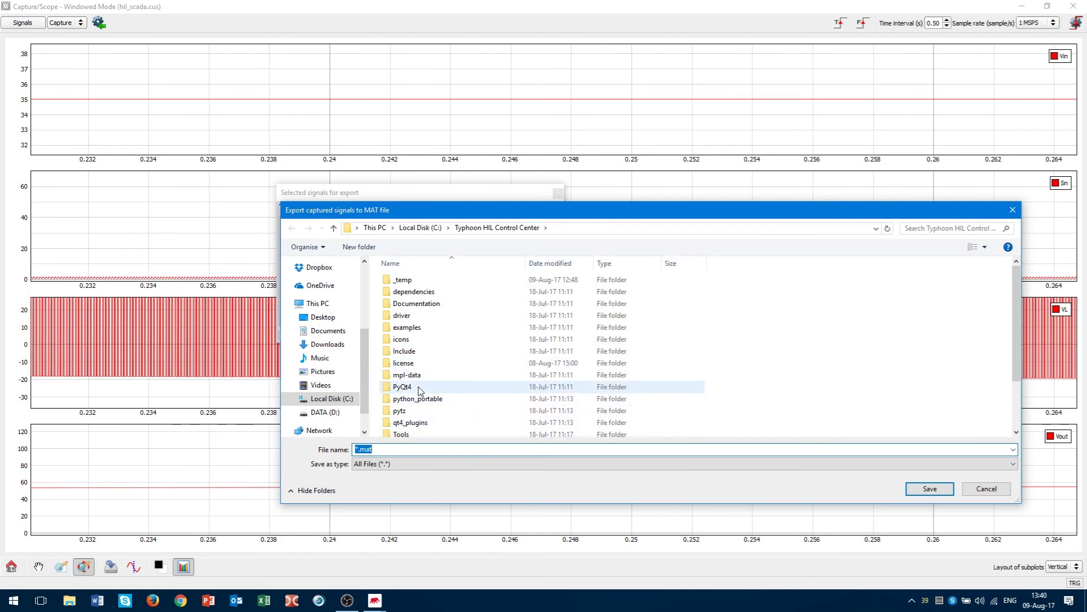
{"action": "scroll", "coordinate": [367, 295], "scroll_direction": "up", "scroll_amount": 3}
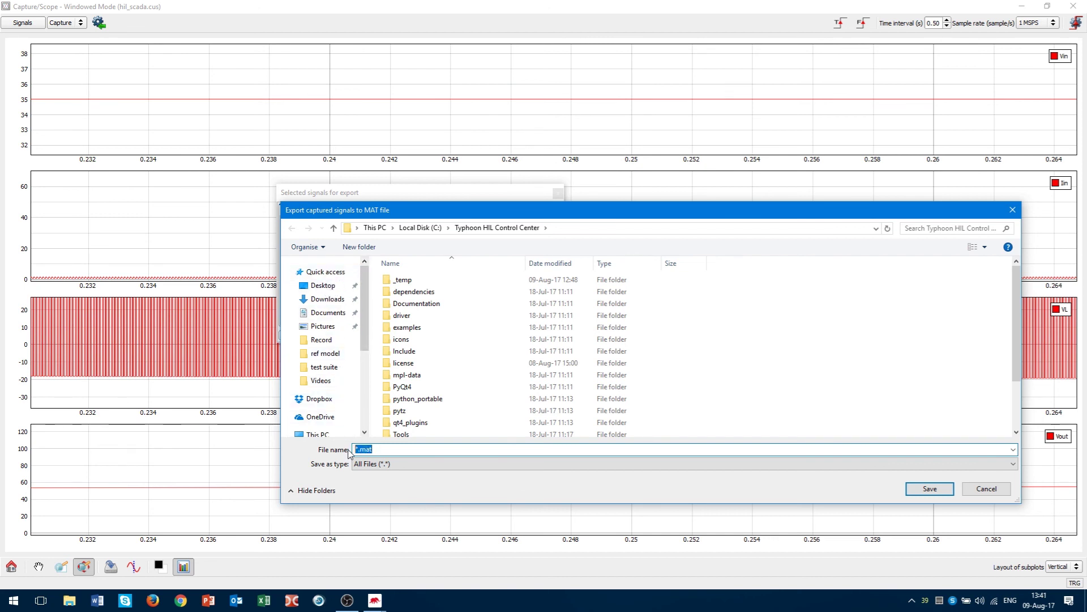
{"action": "left_click", "coordinate": [986, 488]}
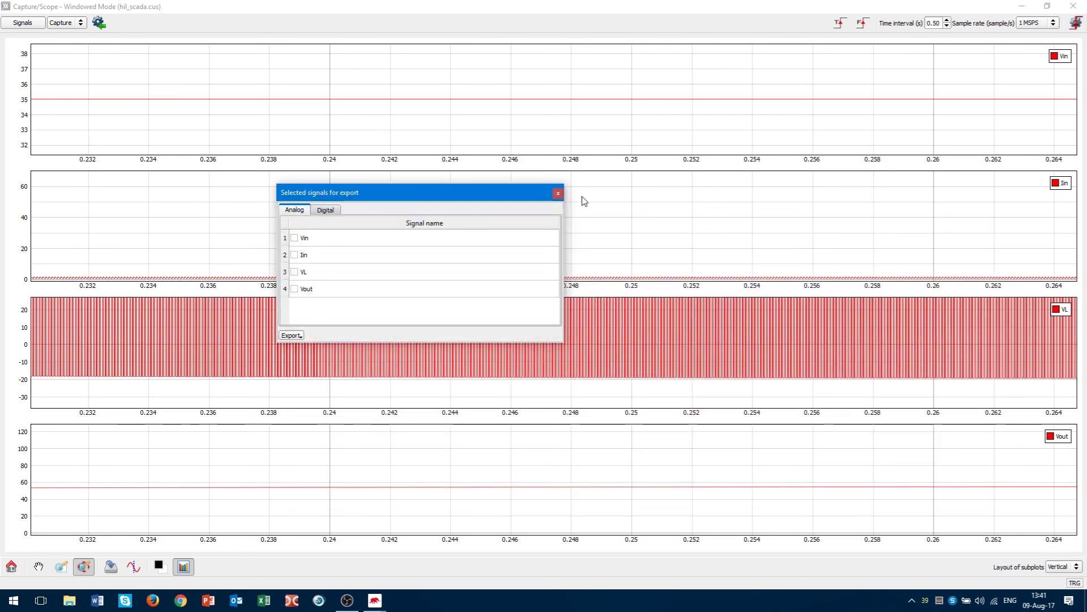
{"action": "left_click", "coordinate": [558, 194]}
{"action": "double_click", "coordinate": [558, 7]}
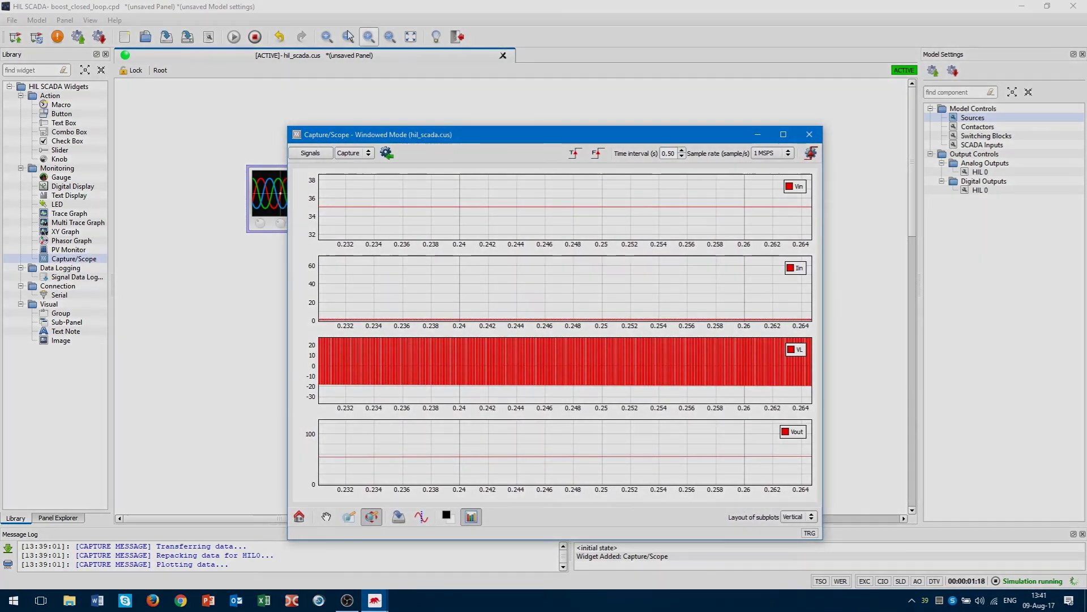